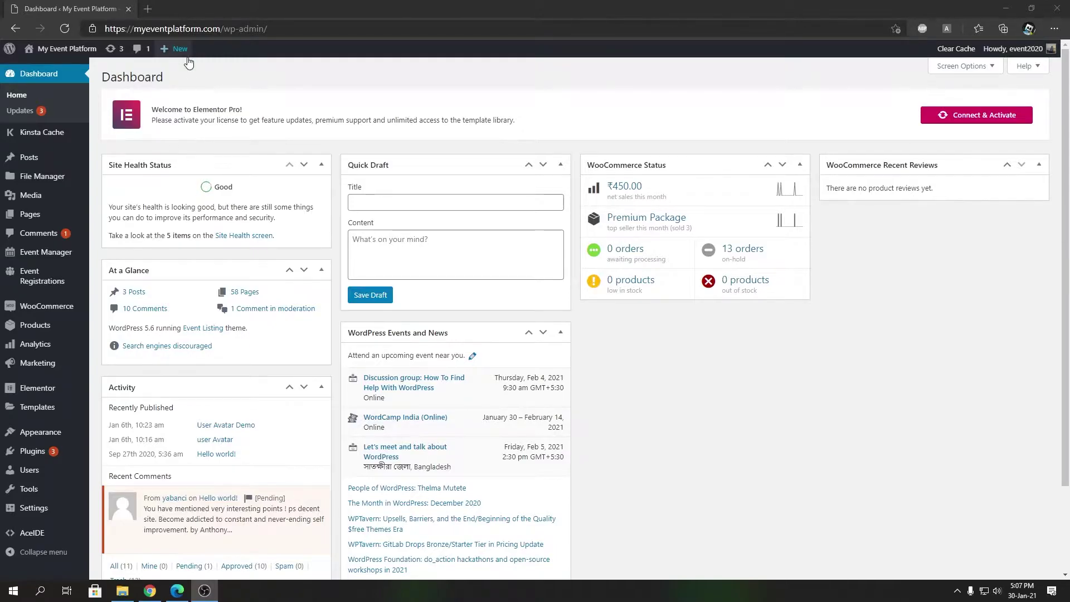
# Create a new page and expand the WP Event Manager widget group down to the venue widgets.
pyautogui.moveTo(188, 59)
pyautogui.click(179, 103)
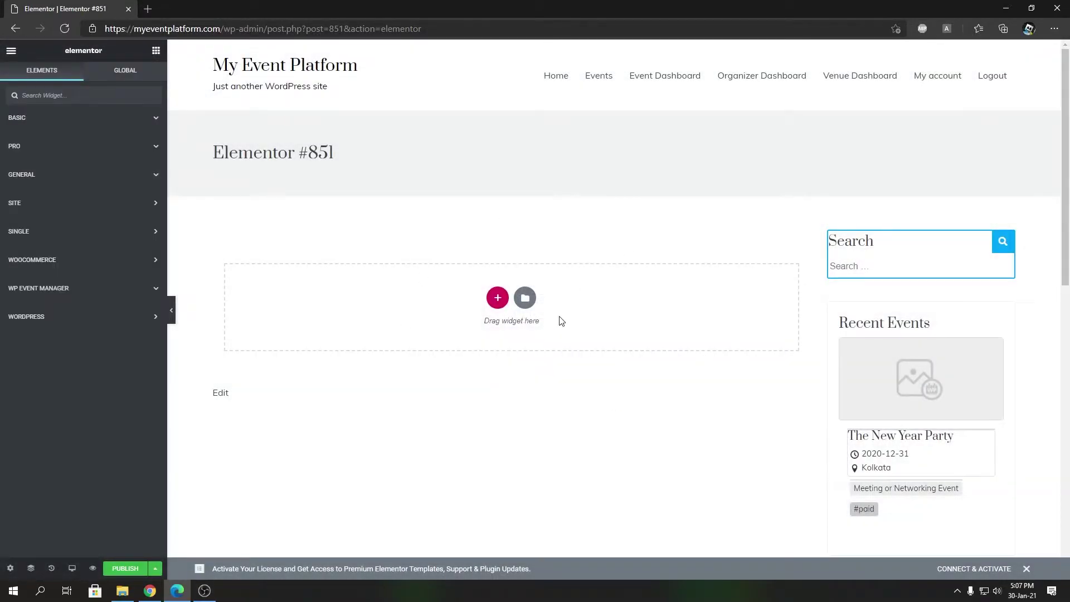
pyautogui.click(150, 290)
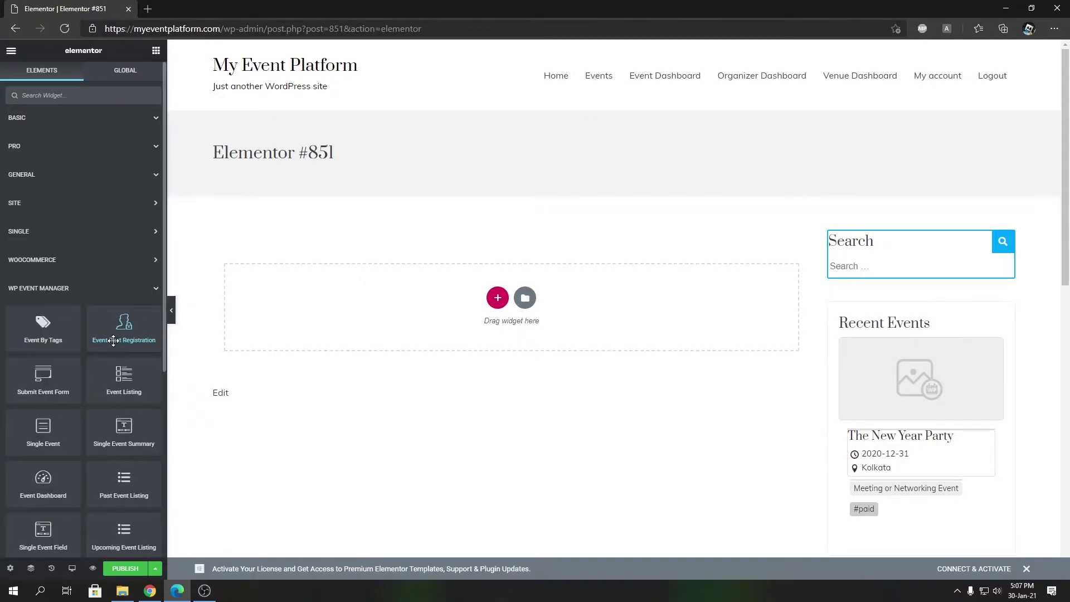
pyautogui.scroll(-5, 113, 340)
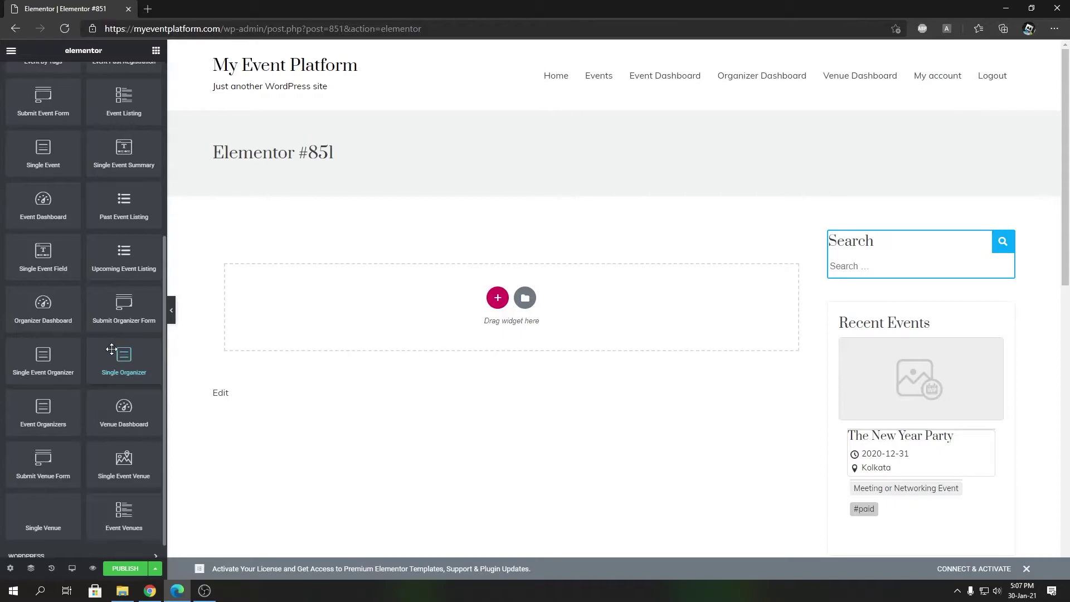
# Drop the Event Venues widget into the empty section, showing 6 venues and 8 available events.
pyautogui.moveTo(119, 520); pyautogui.dragTo(334, 301)
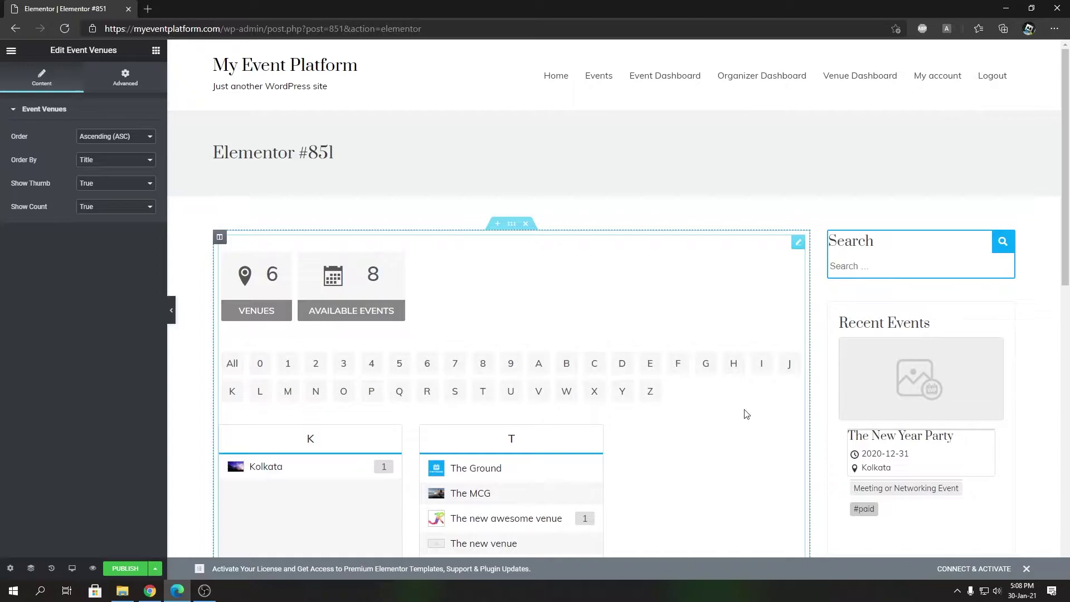
pyautogui.scroll(-1, 608, 427)
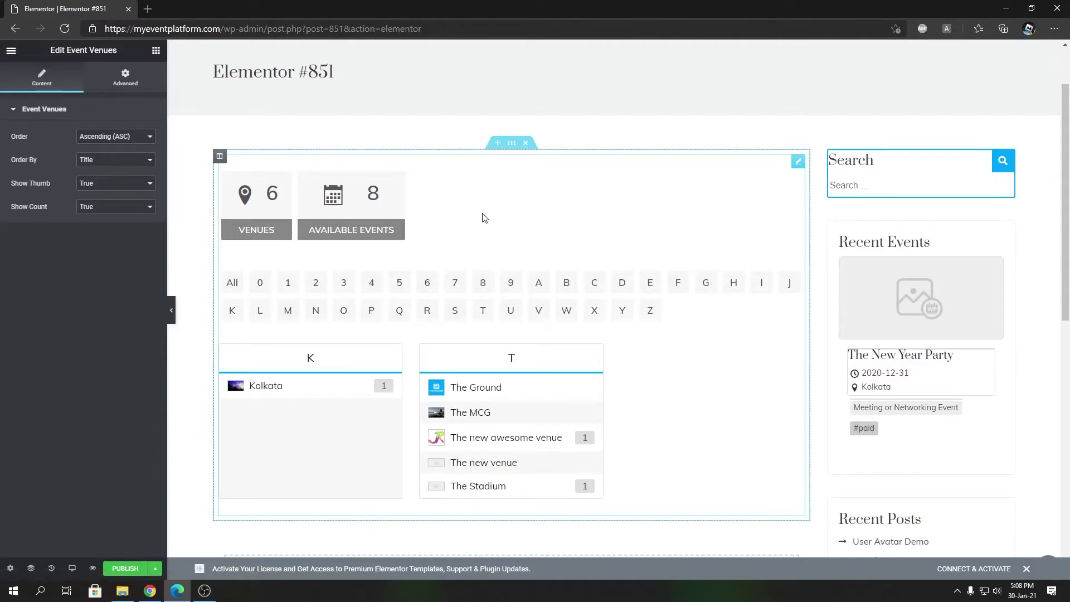
# Keep ascending order and try sorting the venues by Name, Random and Title.
pyautogui.click(112, 136)
pyautogui.click(110, 152)
pyautogui.click(108, 161)
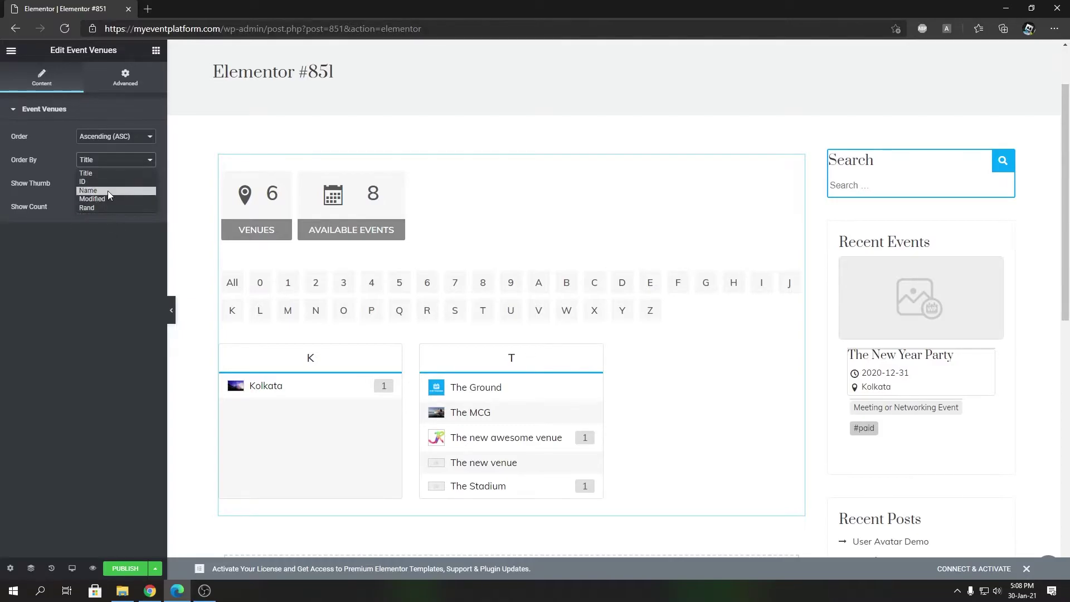
pyautogui.click(108, 190)
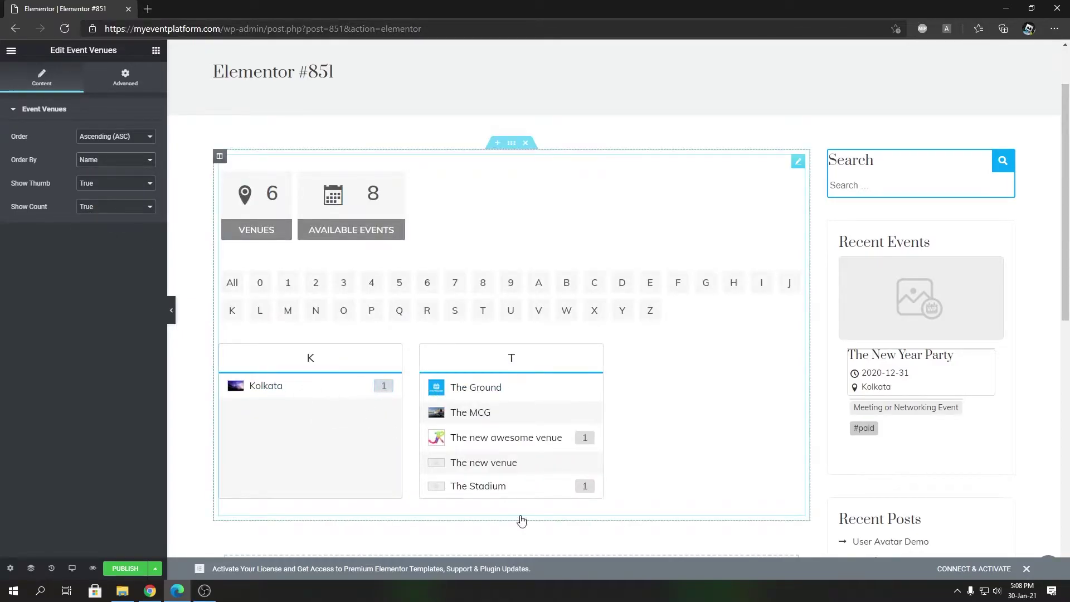
pyautogui.click(112, 161)
pyautogui.click(99, 204)
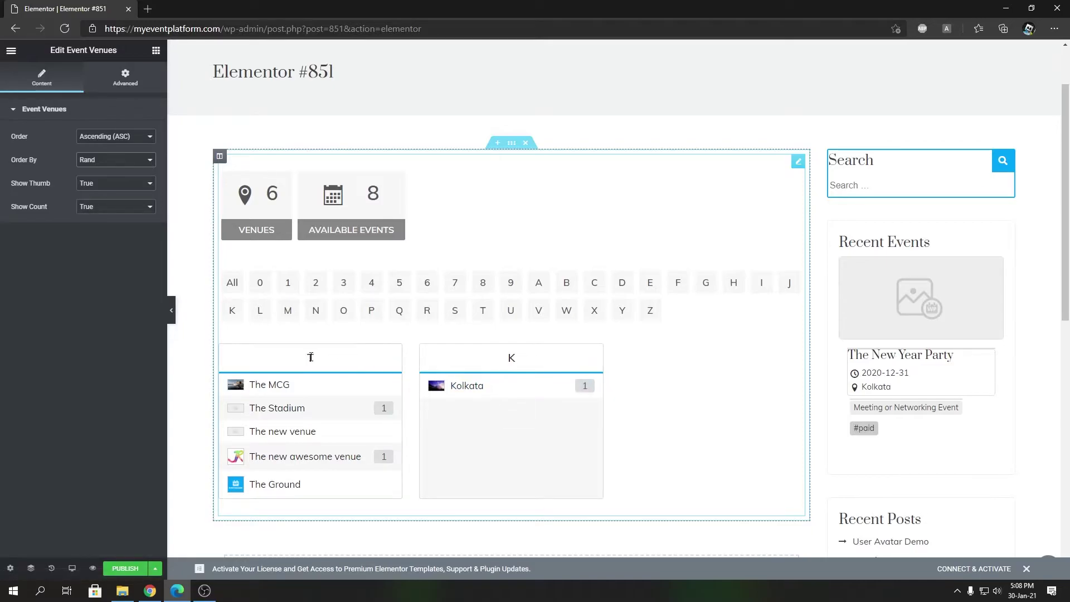
pyautogui.click(114, 159)
pyautogui.click(106, 170)
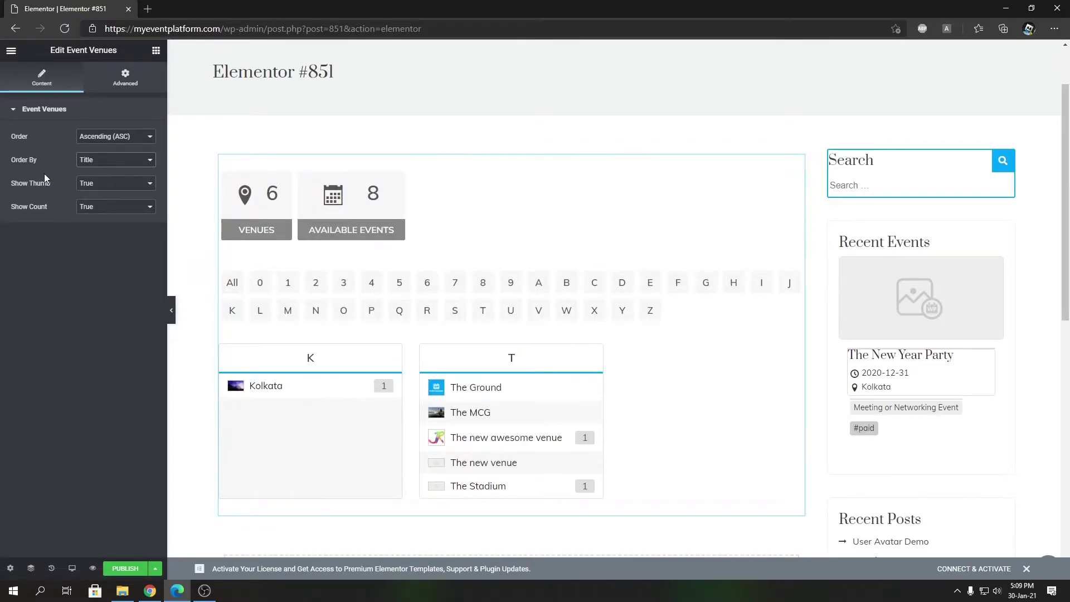
# Cycle through ID, Name, Modified and Random sorting, finally ordering venues by Name.
pyautogui.click(115, 160)
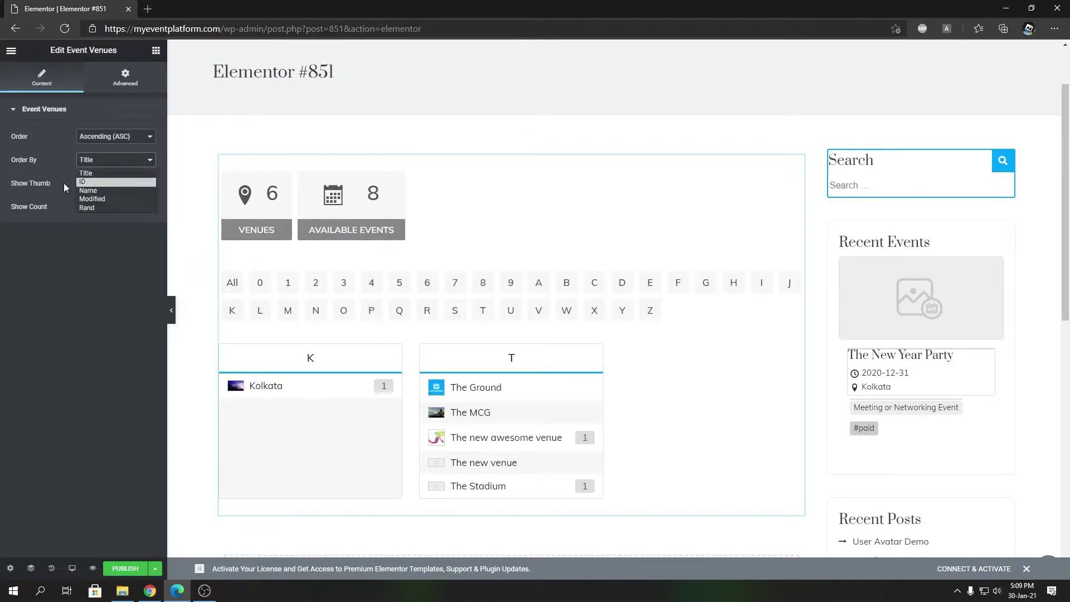
pyautogui.click(109, 181)
pyautogui.click(115, 160)
pyautogui.click(105, 190)
pyautogui.click(115, 160)
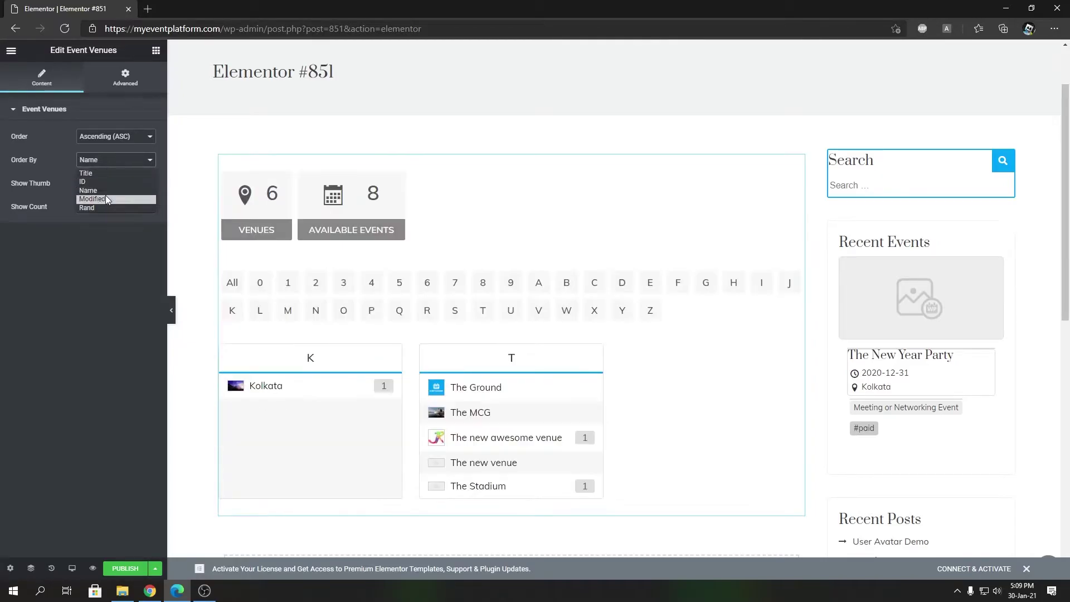
pyautogui.click(105, 199)
pyautogui.click(110, 161)
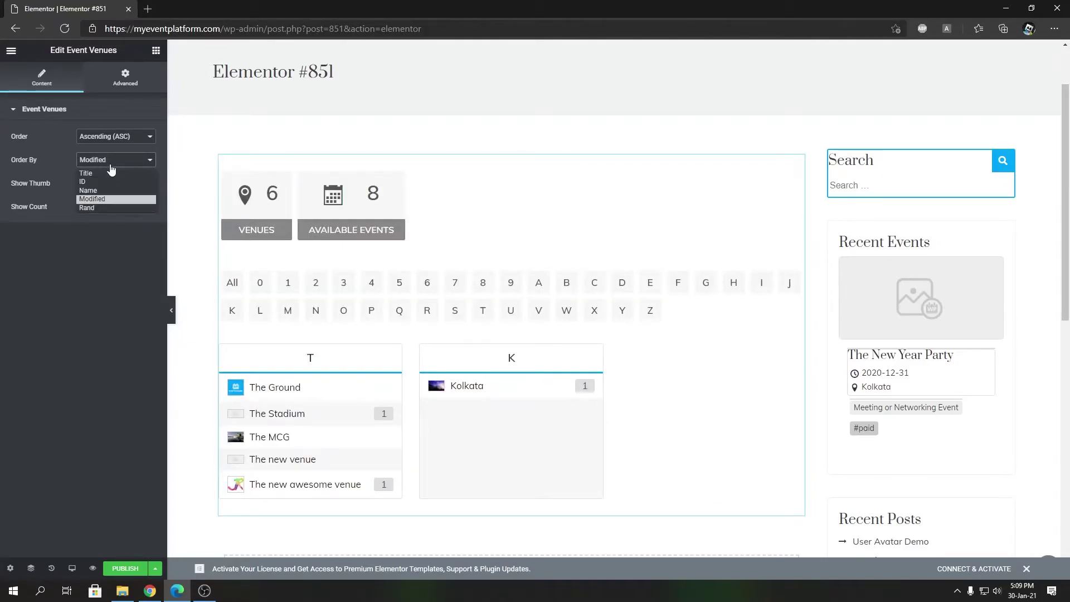
pyautogui.click(107, 208)
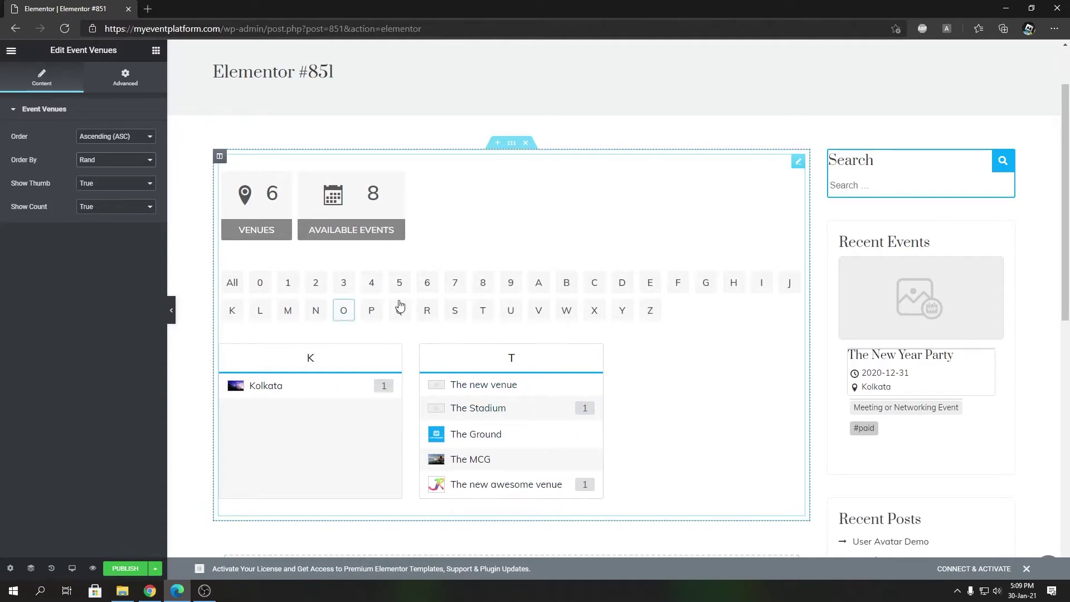
pyautogui.click(102, 166)
pyautogui.click(119, 192)
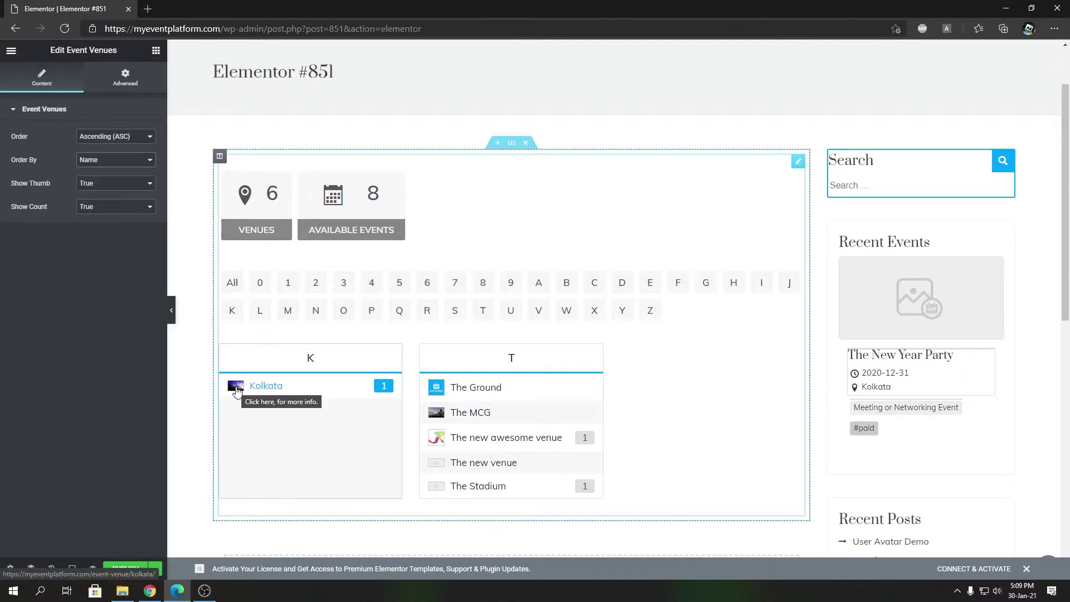
pyautogui.click(138, 185)
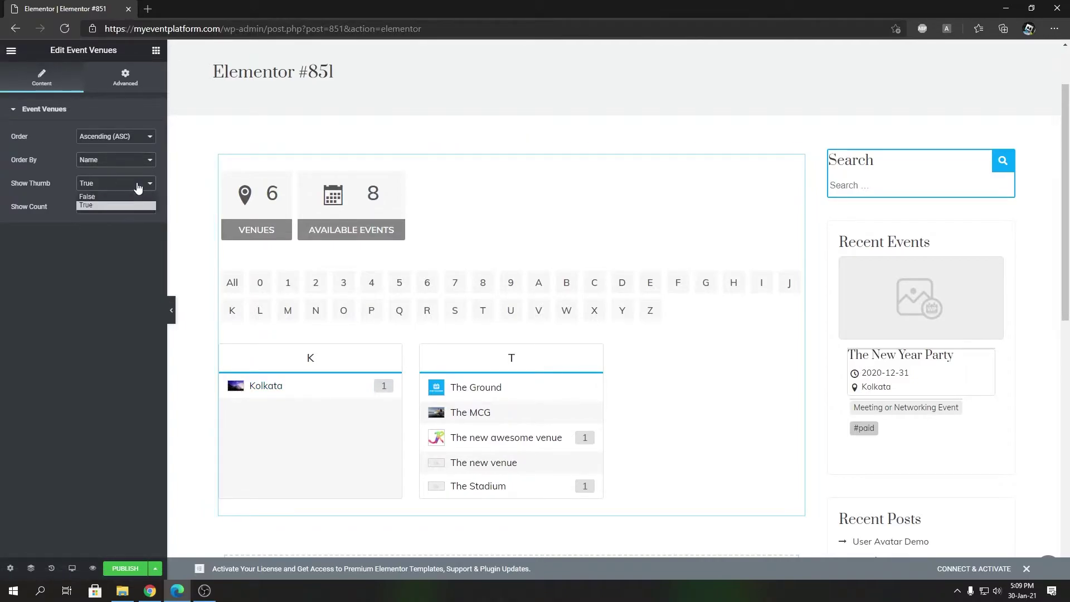
pyautogui.click(115, 197)
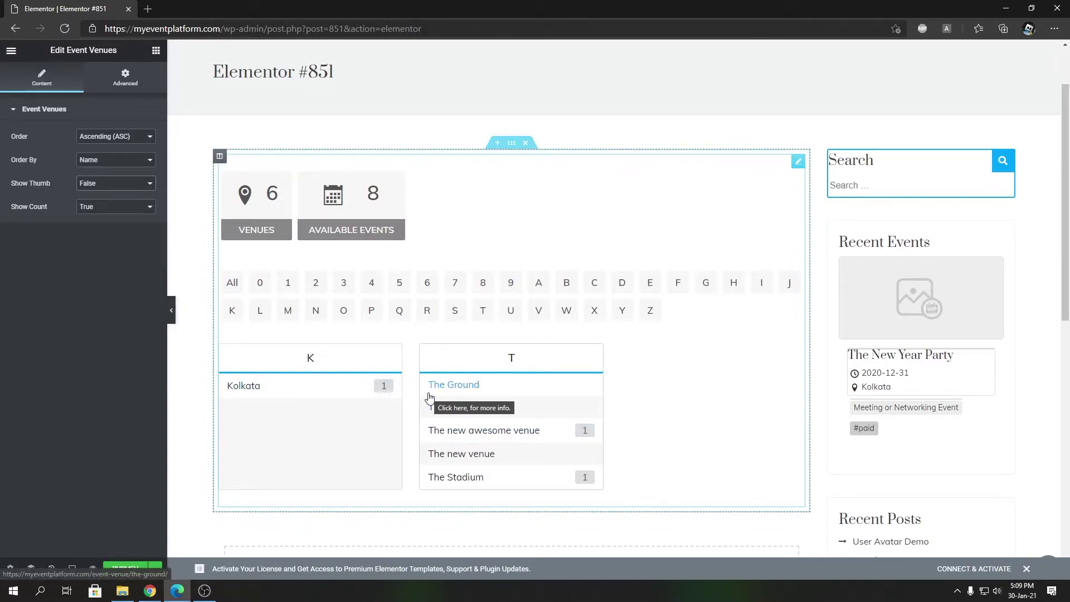
pyautogui.click(138, 184)
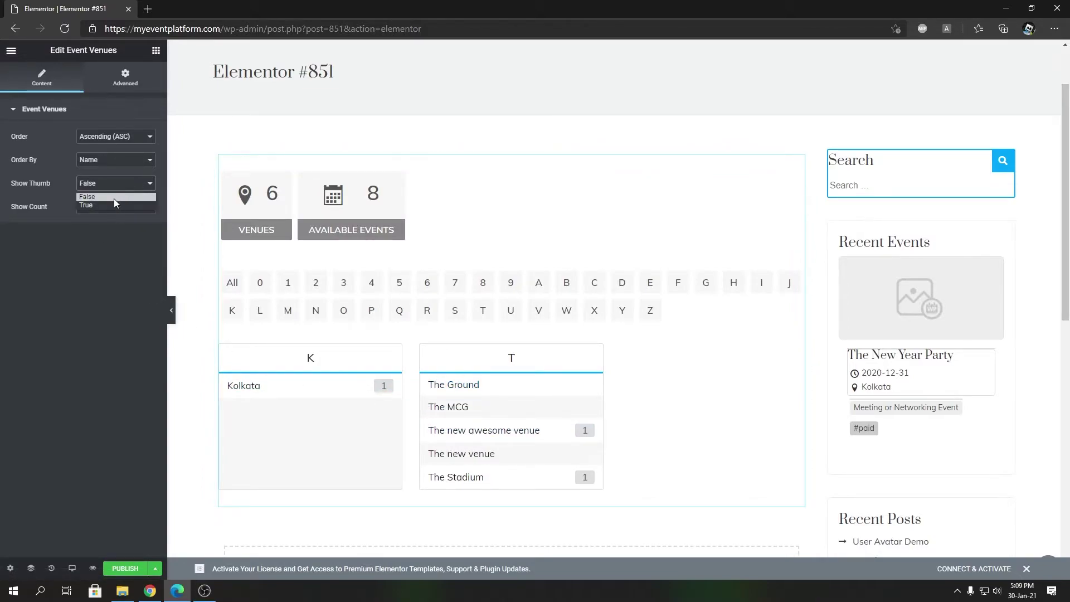
pyautogui.click(108, 206)
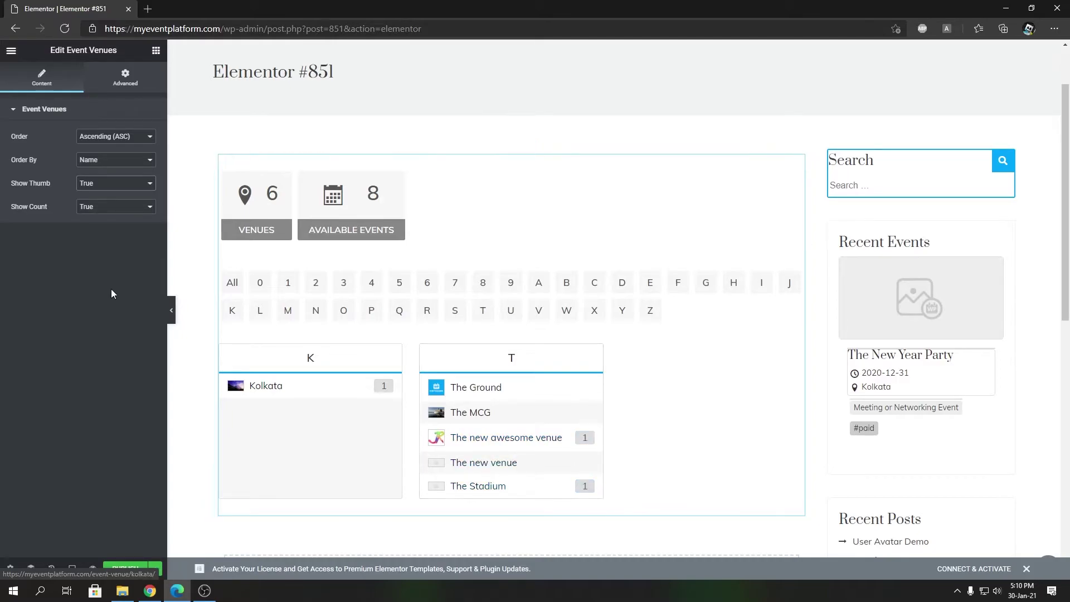
pyautogui.click(113, 208)
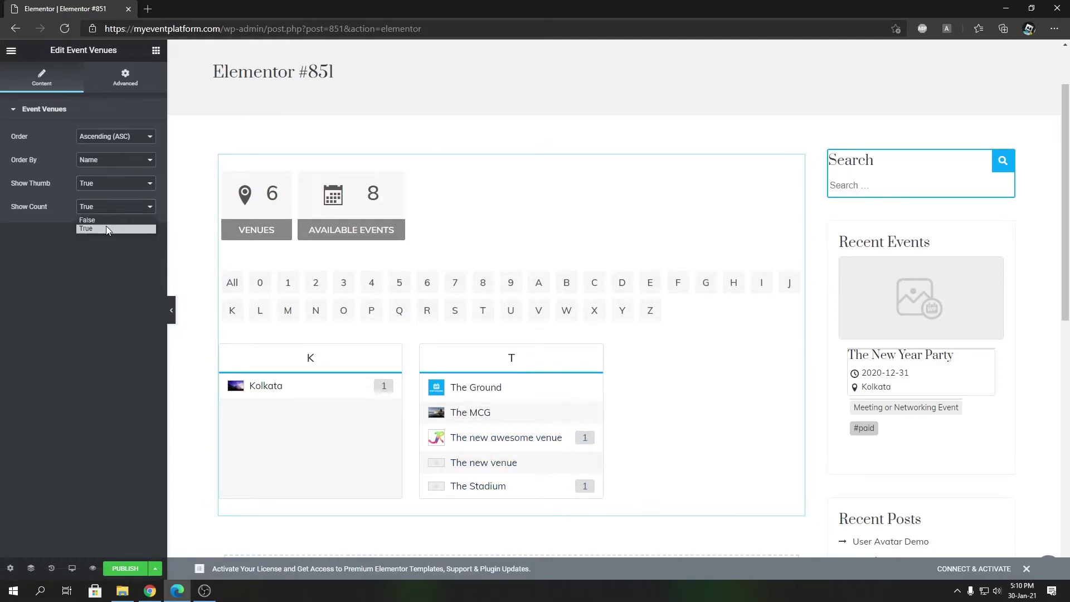
pyautogui.click(107, 223)
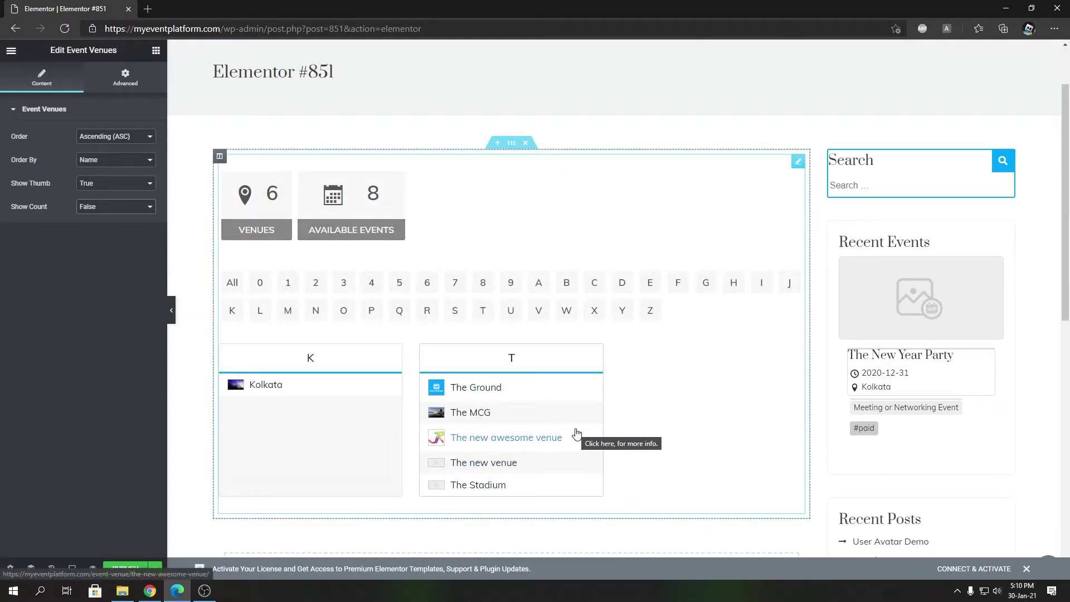
pyautogui.click(111, 206)
pyautogui.click(105, 227)
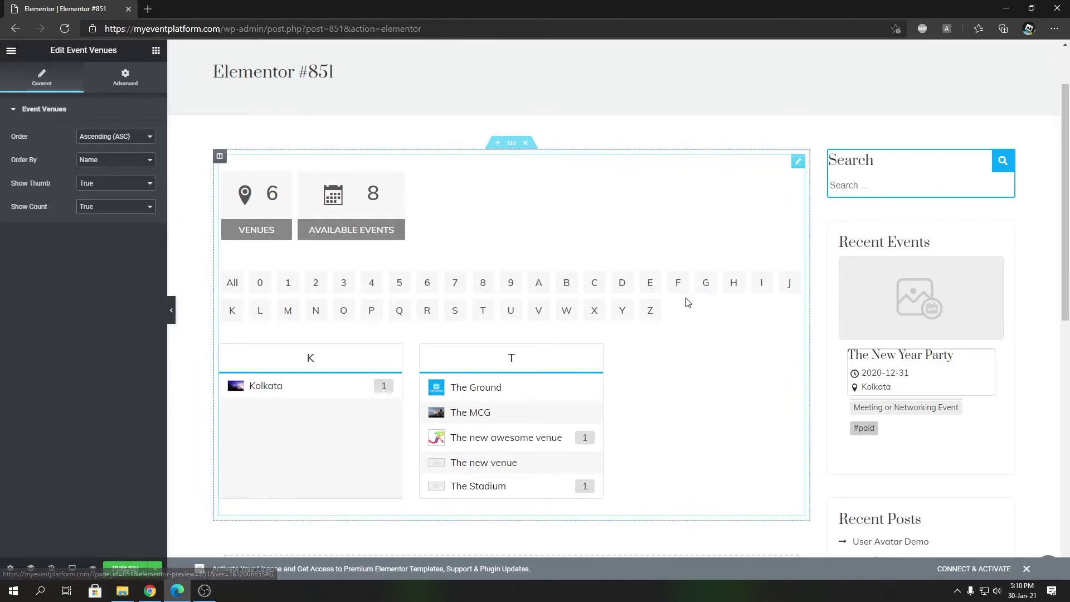
pyautogui.scroll(2, 696, 299)
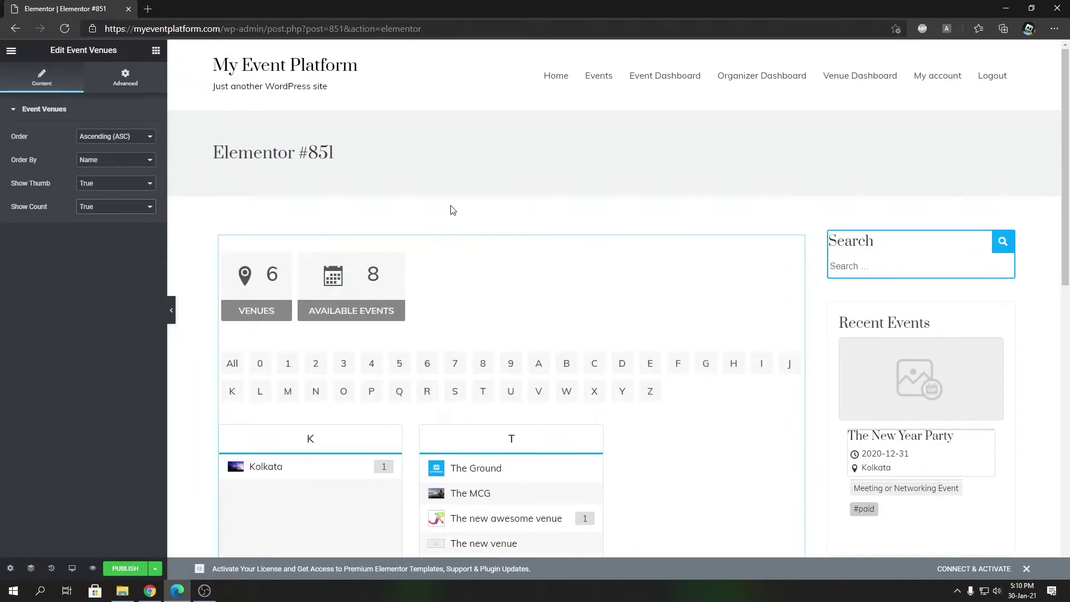
pyautogui.scroll(-4, 569, 385)
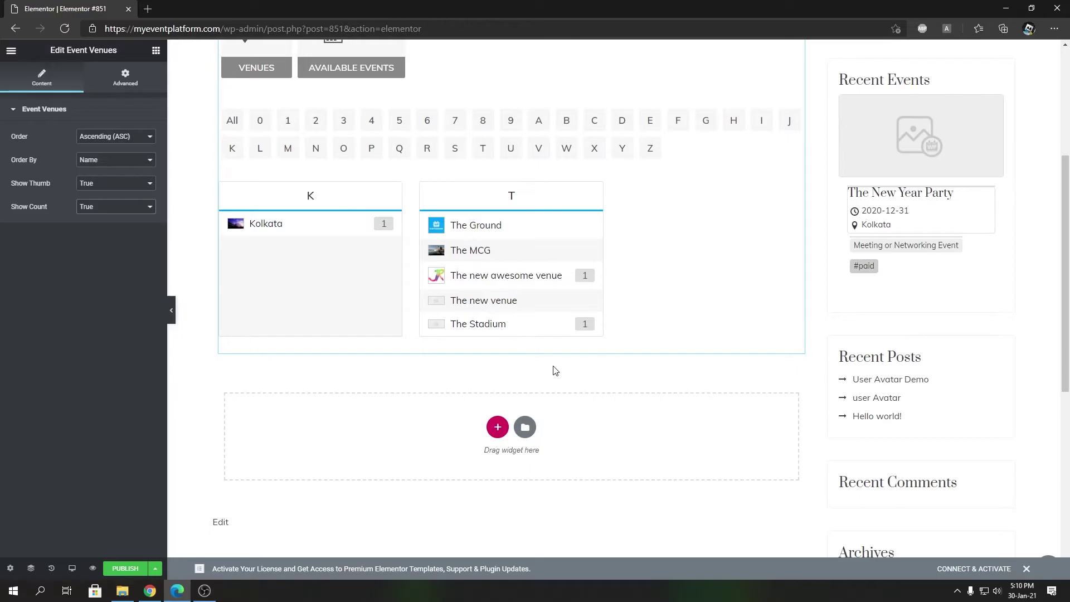
pyautogui.scroll(4, 555, 370)
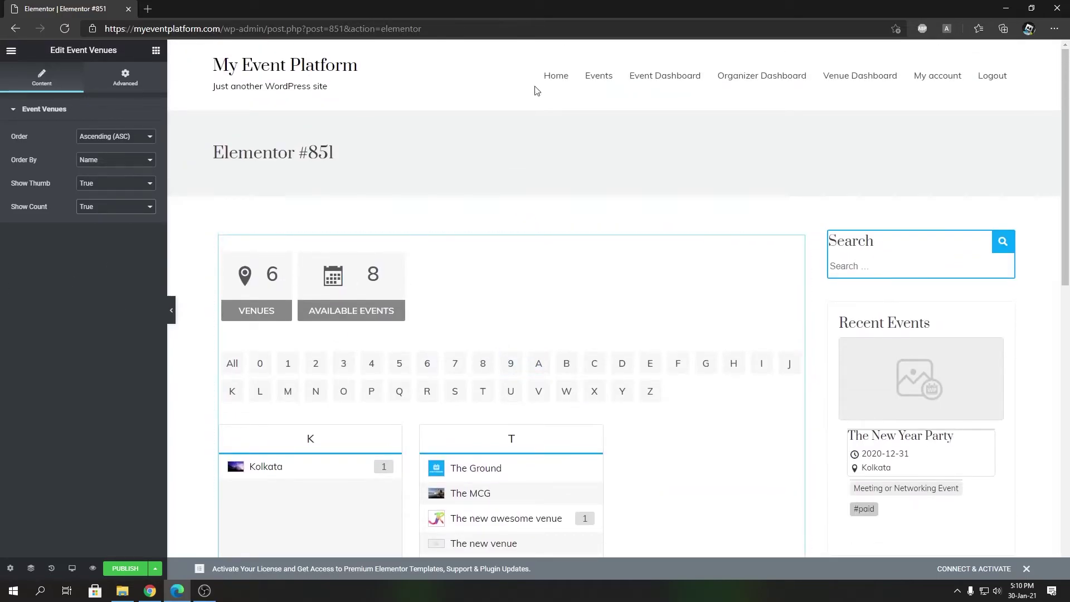
pyautogui.scroll(-4, 553, 363)
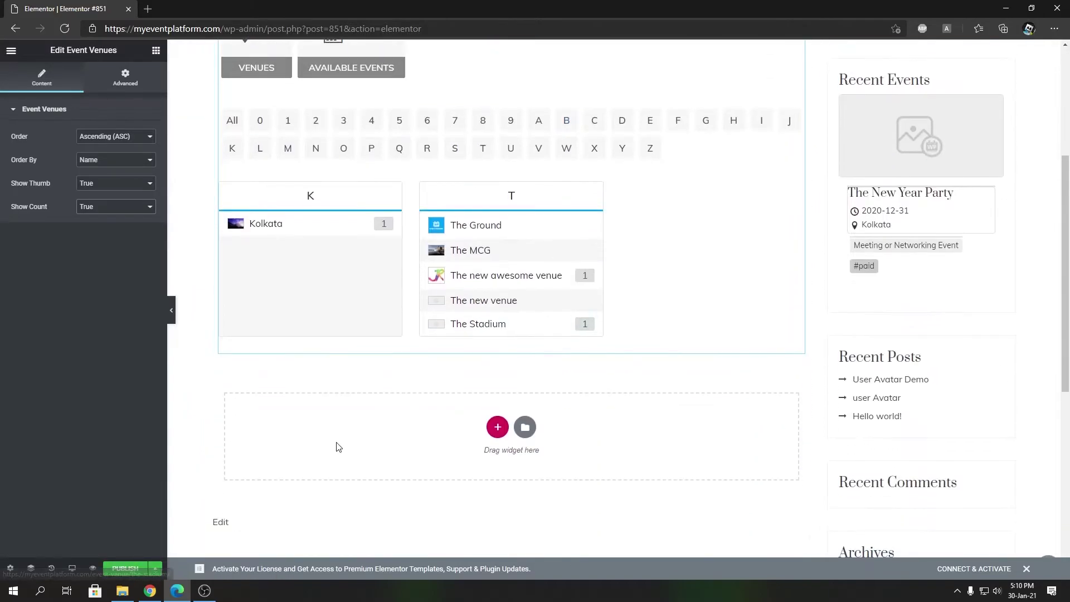
# Set the page layout to Elementor Full Width in the page settings.
pyautogui.click(10, 568)
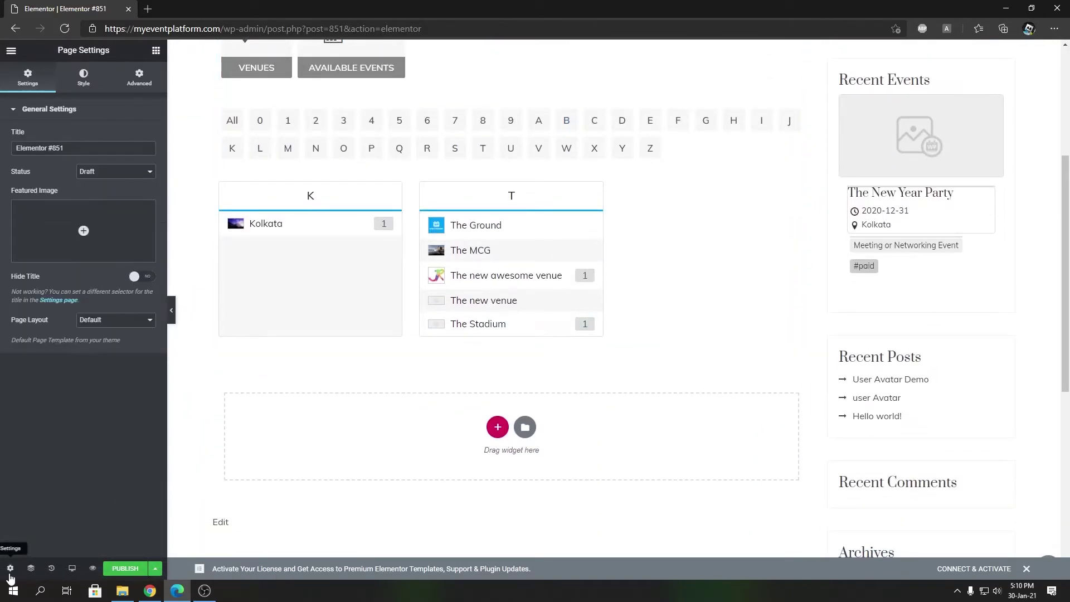
pyautogui.click(115, 319)
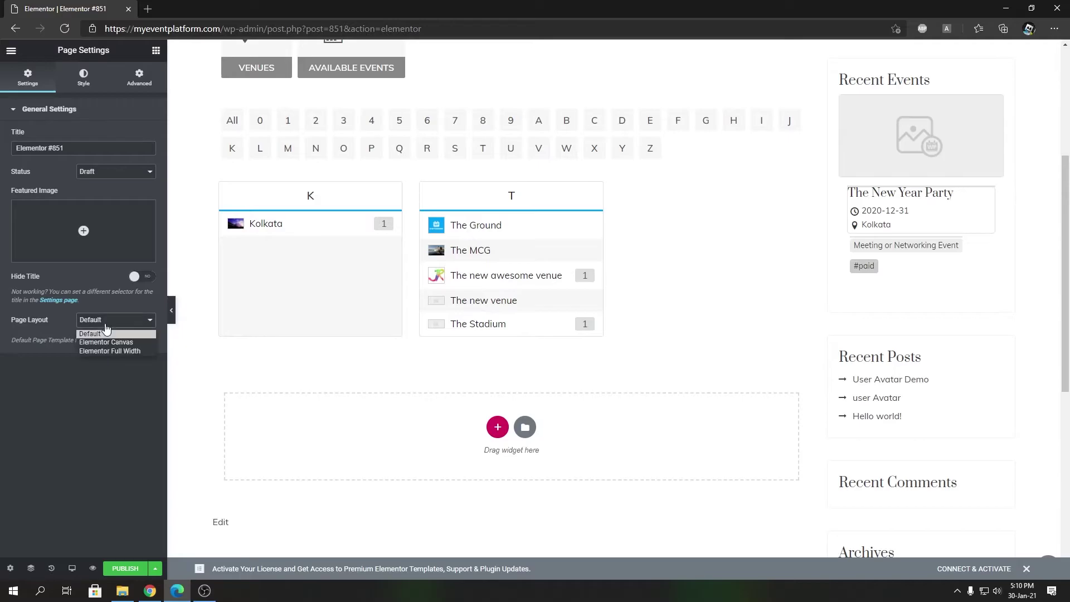
pyautogui.click(97, 349)
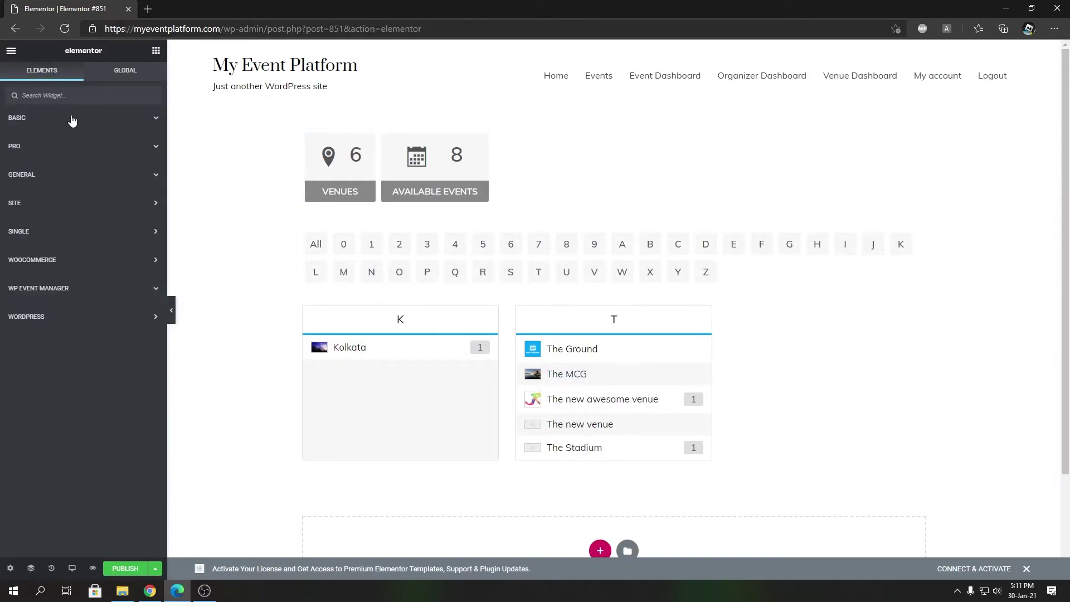
# Add a two-column inner section above the venues with home-banner-2.jpg as its classic background.
pyautogui.click(130, 124)
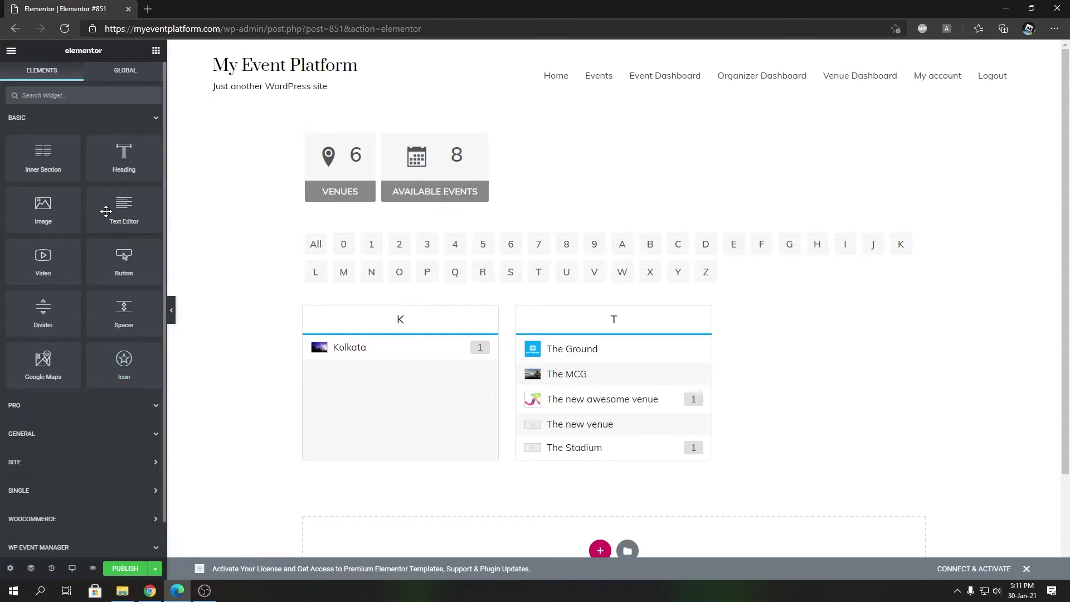
pyautogui.moveTo(51, 167); pyautogui.dragTo(393, 128)
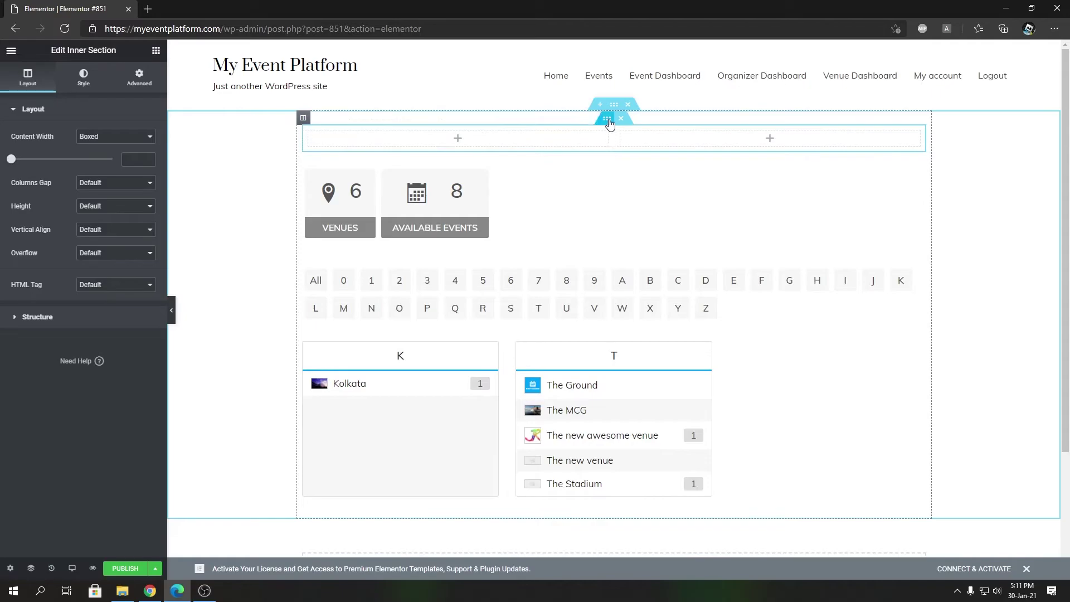
pyautogui.click(92, 89)
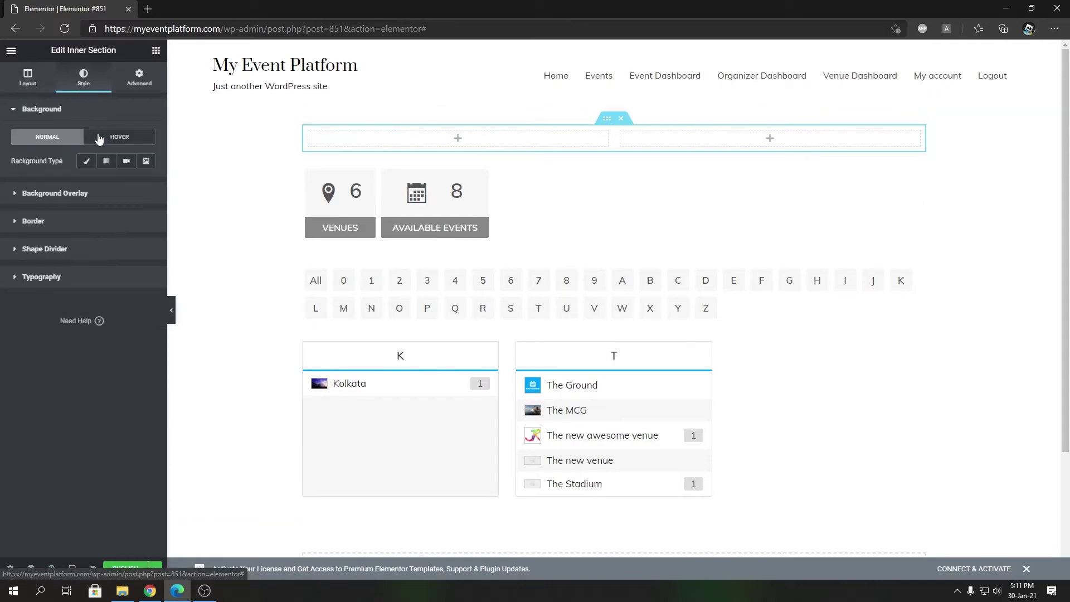
pyautogui.click(66, 238)
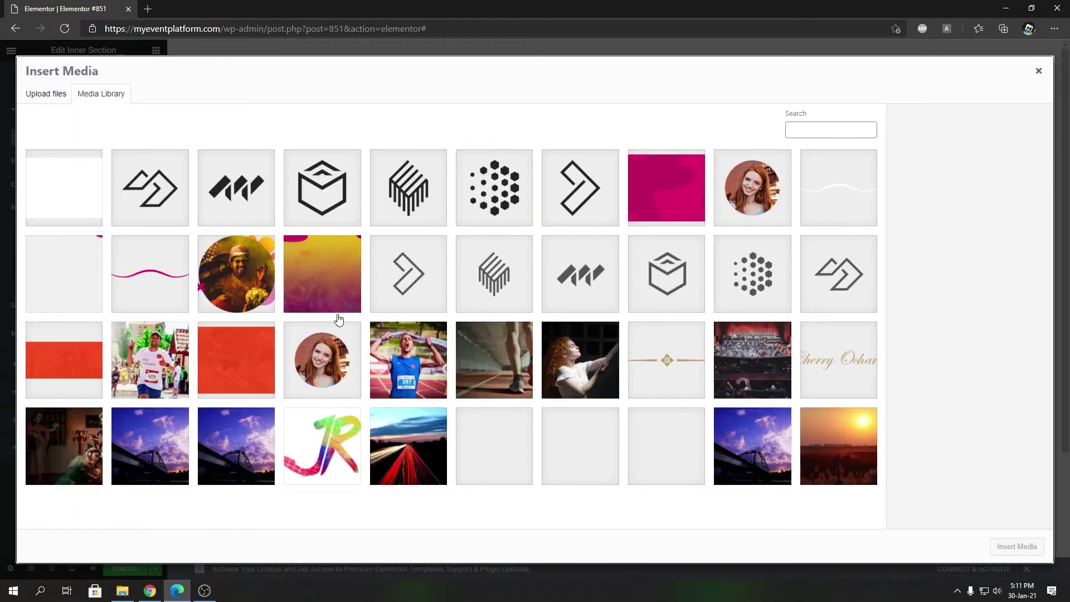
pyautogui.click(327, 298)
pyautogui.click(1015, 546)
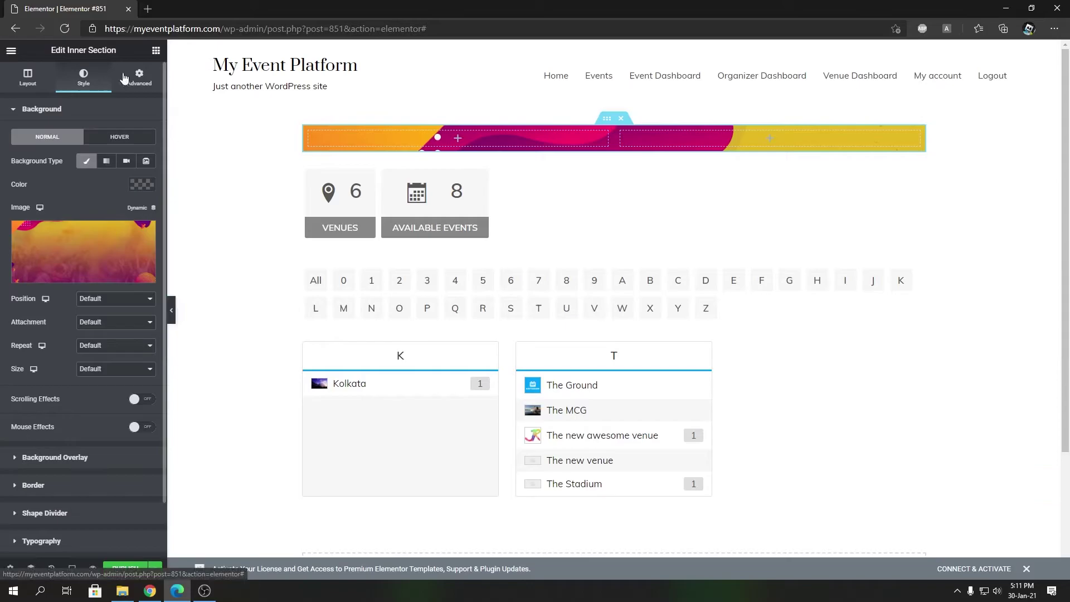
pyautogui.click(156, 50)
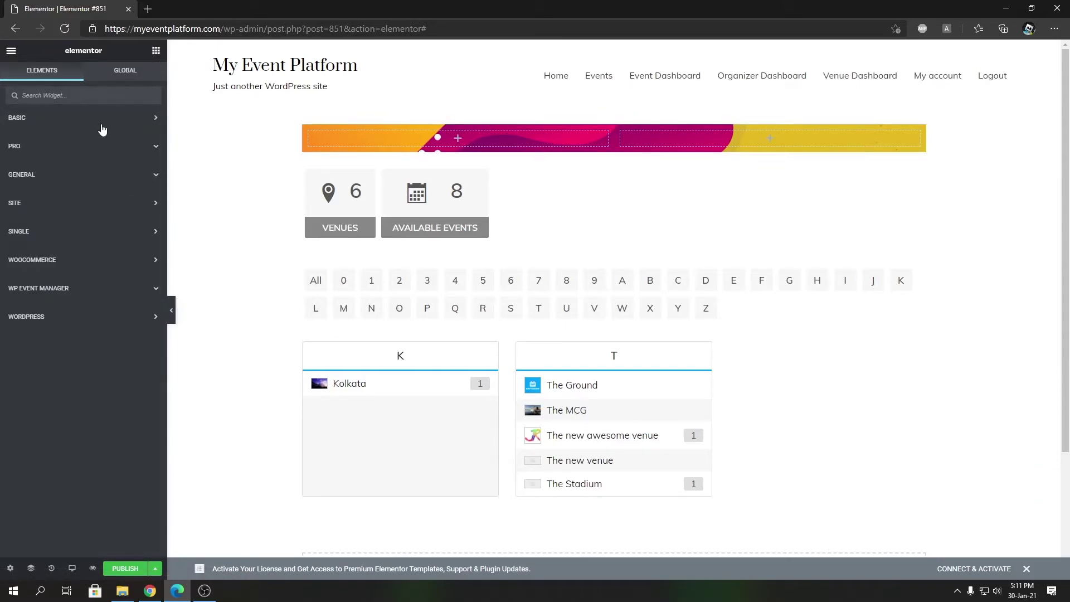
pyautogui.click(142, 120)
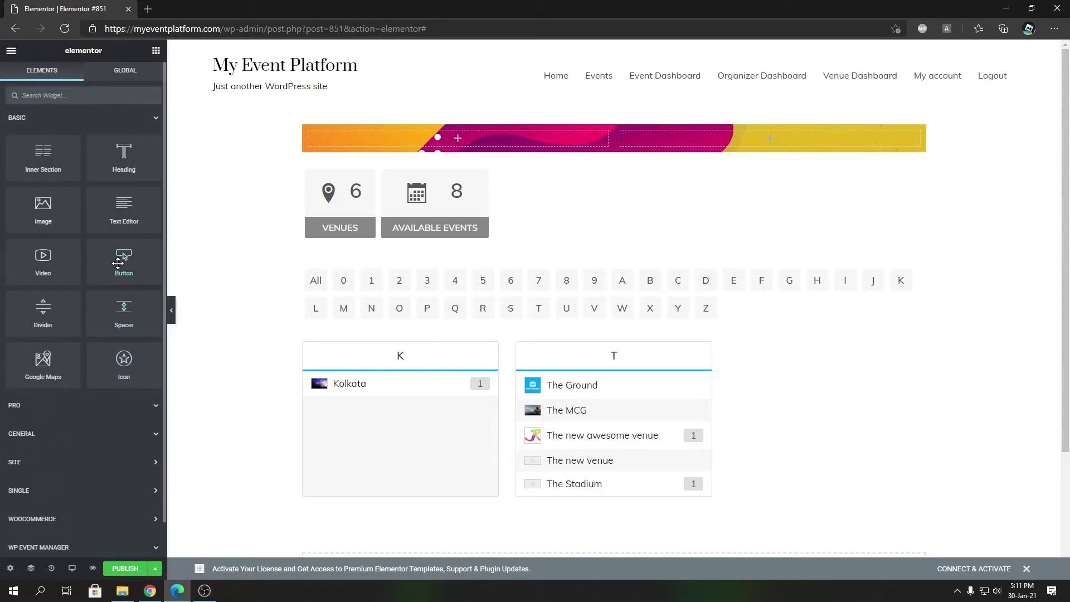
# Add a Click here button and an 'Add Your Heading Text Here' heading to the banner.
pyautogui.moveTo(117, 263); pyautogui.dragTo(741, 139)
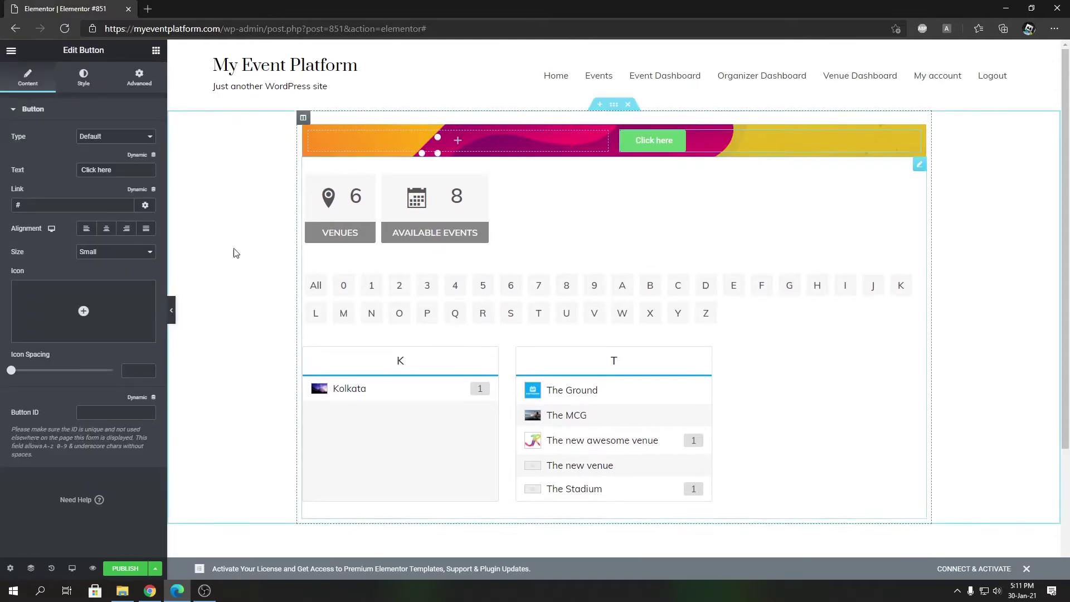
pyautogui.click(157, 50)
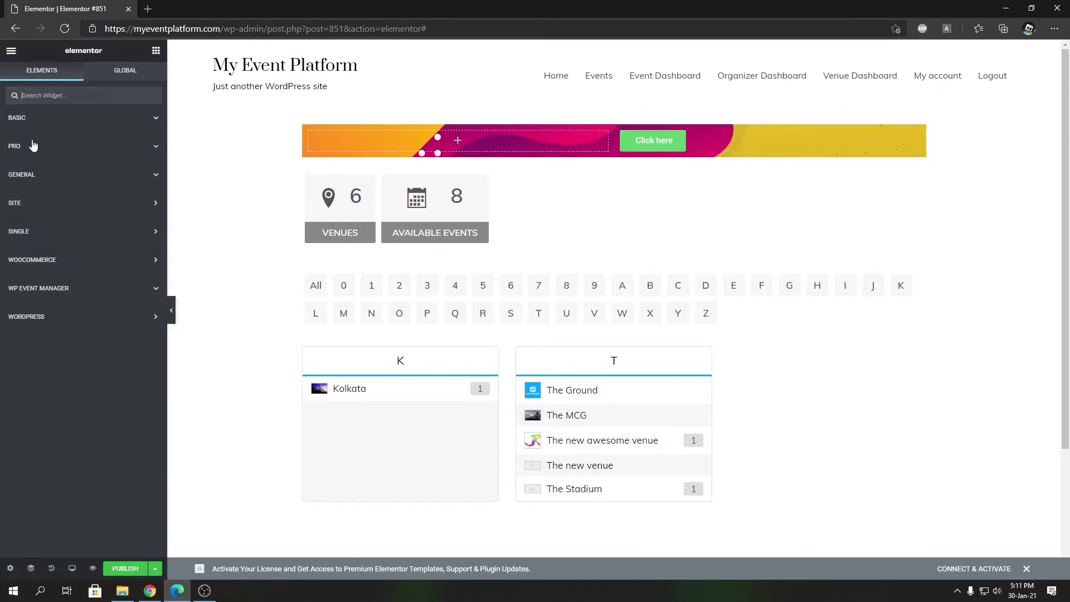
pyautogui.click(144, 120)
pyautogui.moveTo(120, 159); pyautogui.dragTo(414, 147)
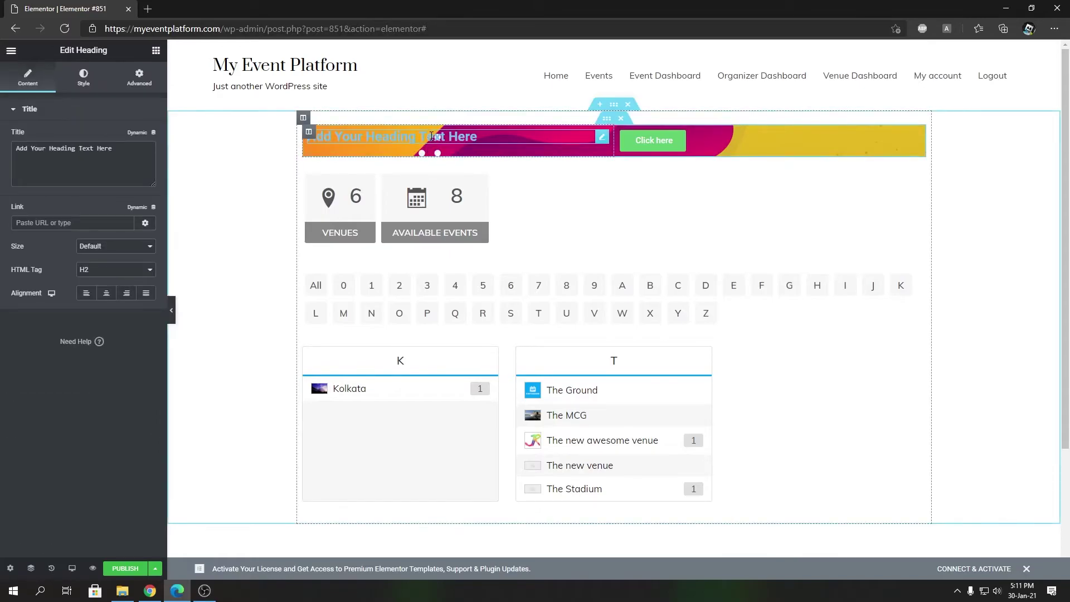
# Make the heading text white (#FFFFFF) and move it above the button in the right column.
pyautogui.click(139, 77)
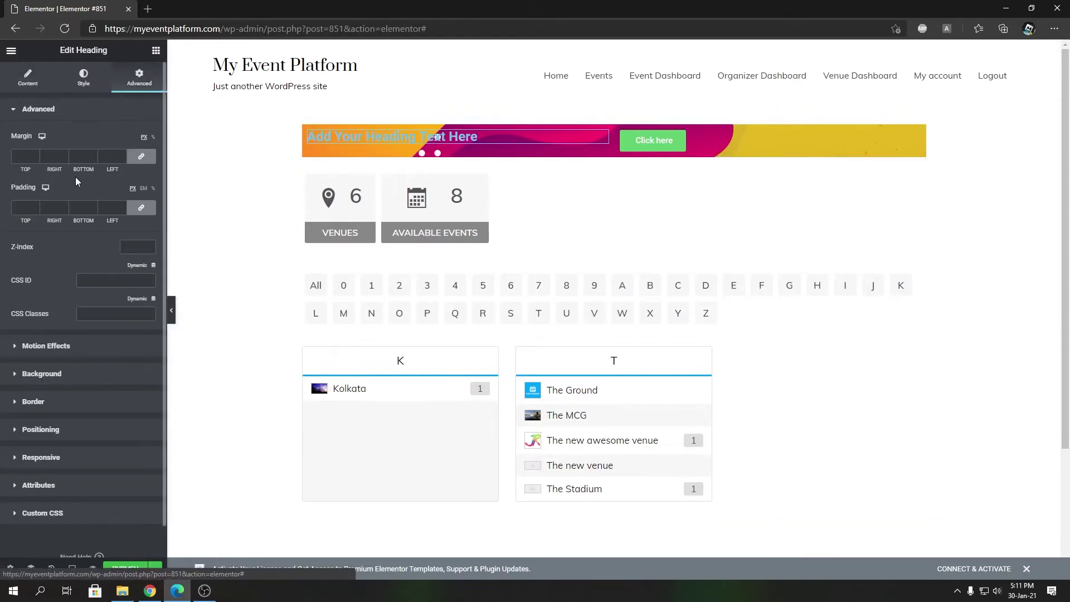
pyautogui.click(84, 78)
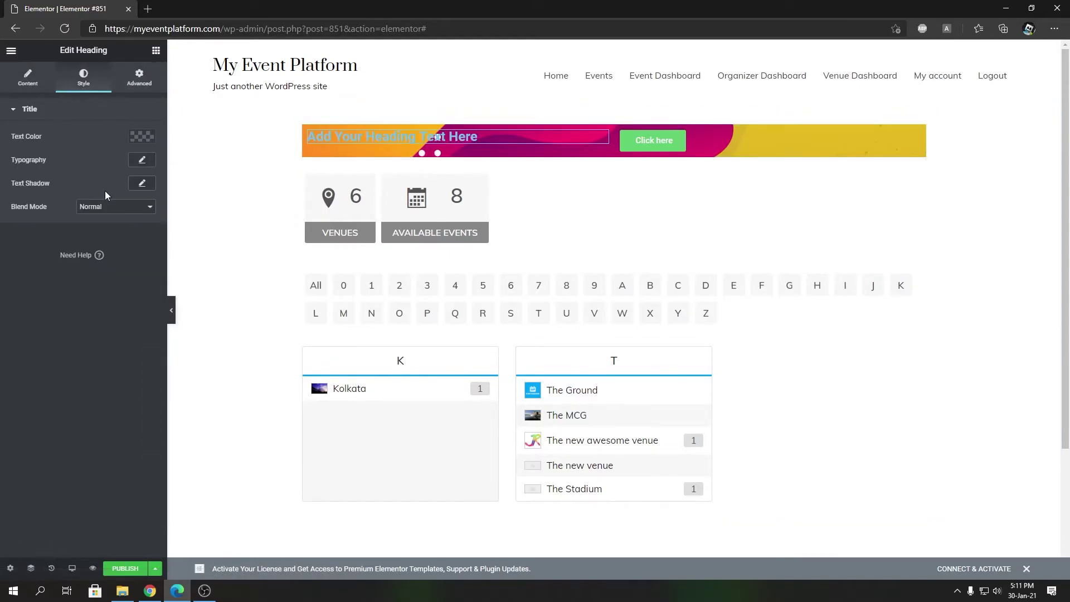
pyautogui.click(146, 138)
pyautogui.moveTo(48, 207); pyautogui.dragTo(4, 176)
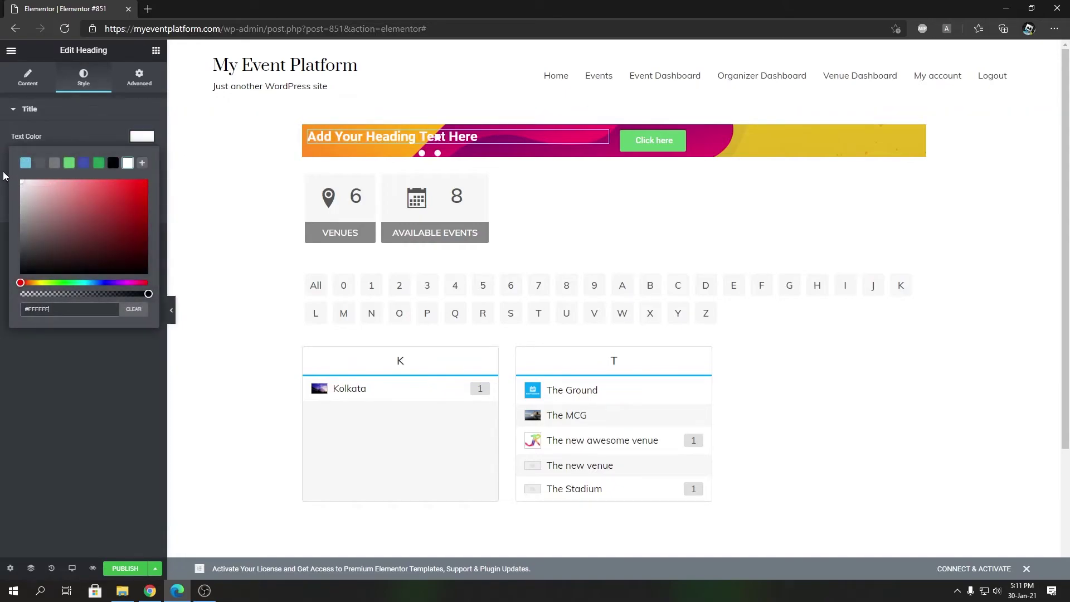
pyautogui.click(131, 339)
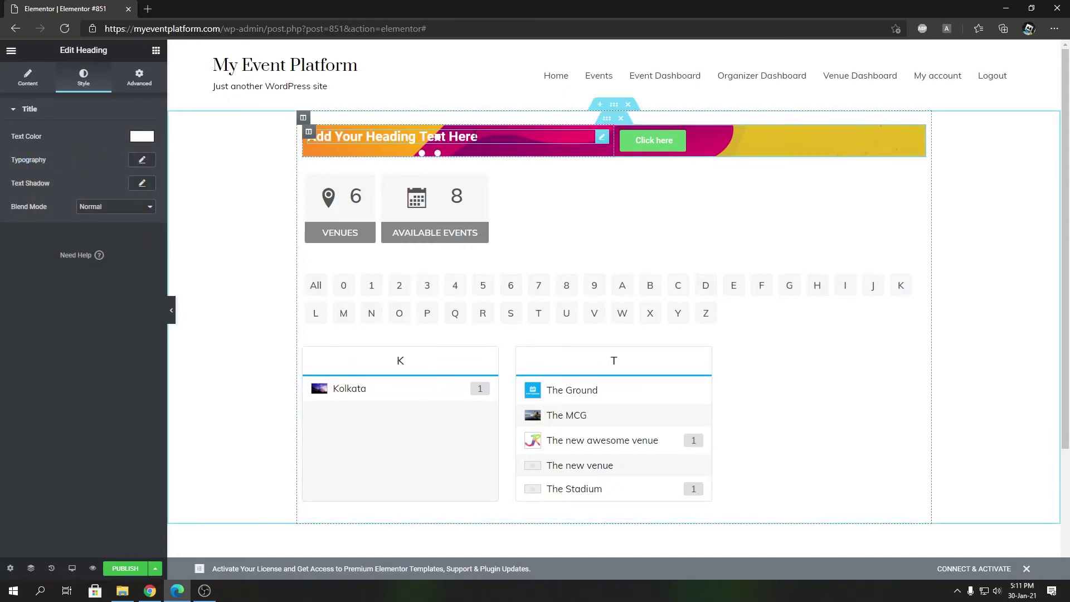
pyautogui.click(588, 182)
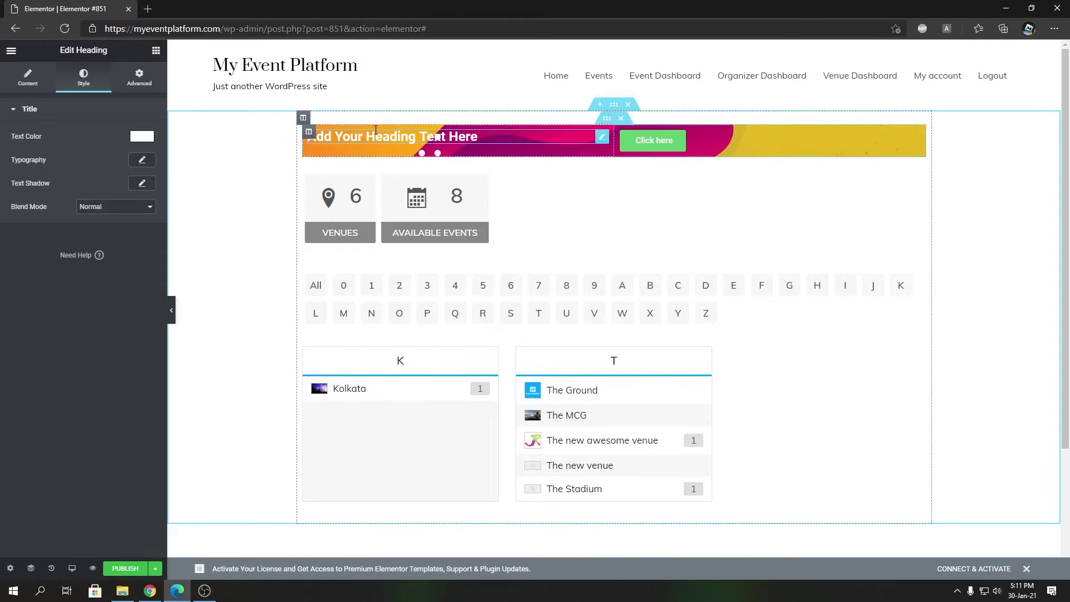
pyautogui.moveTo(600, 139); pyautogui.dragTo(661, 135)
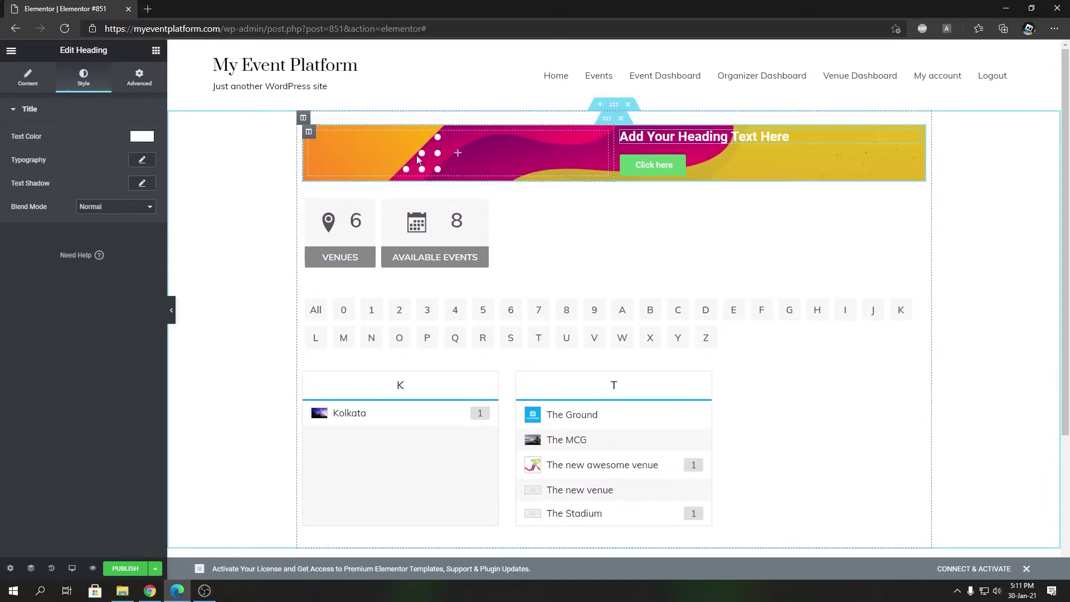
# Add an Image widget with logo-2.png to the banner's left column.
pyautogui.click(153, 53)
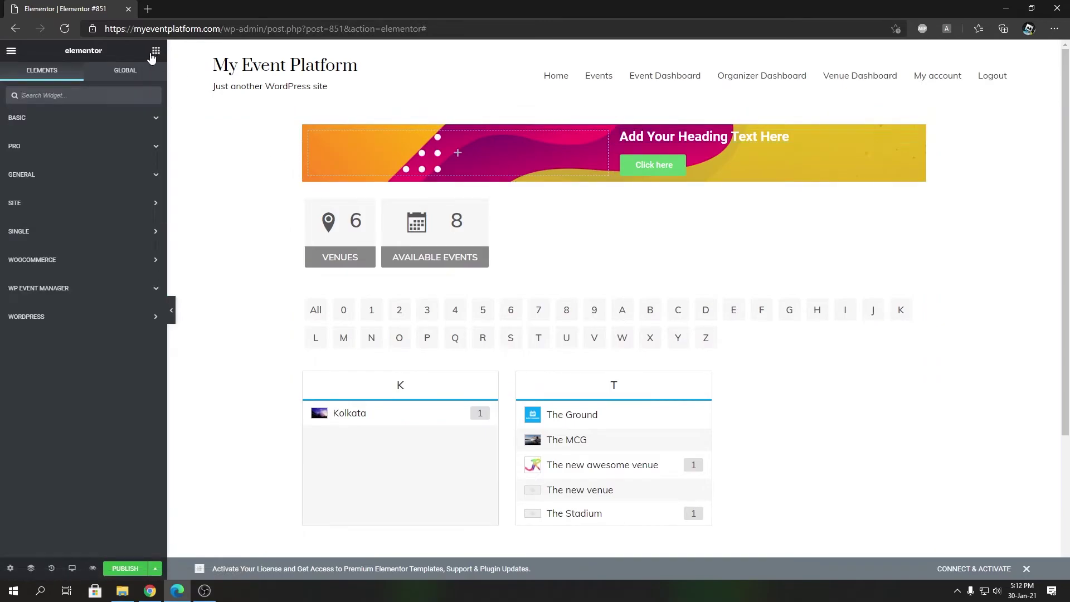
pyautogui.click(61, 121)
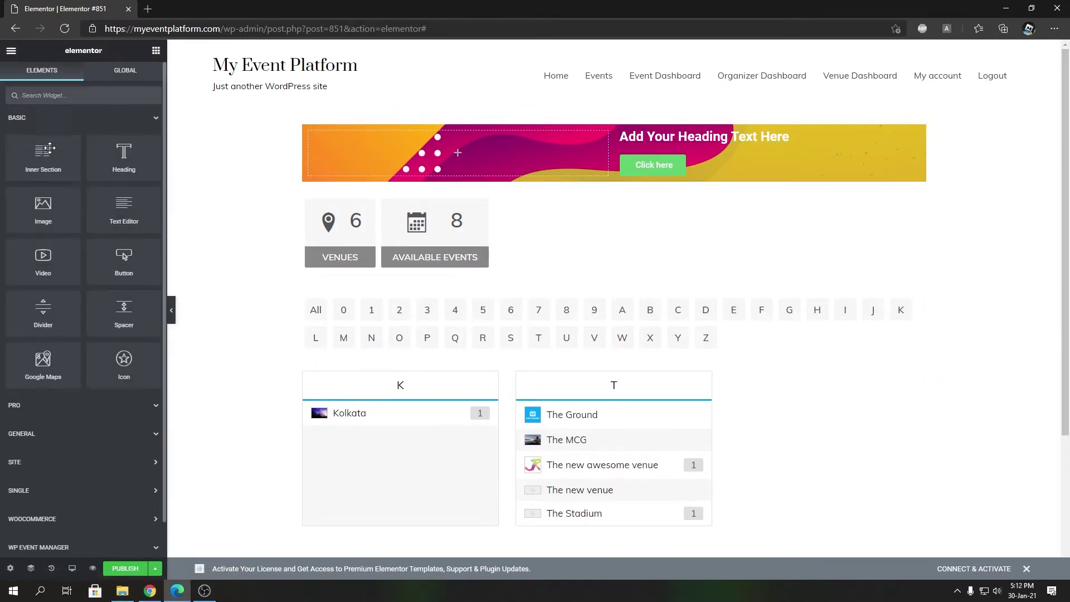
pyautogui.moveTo(39, 211); pyautogui.dragTo(425, 149)
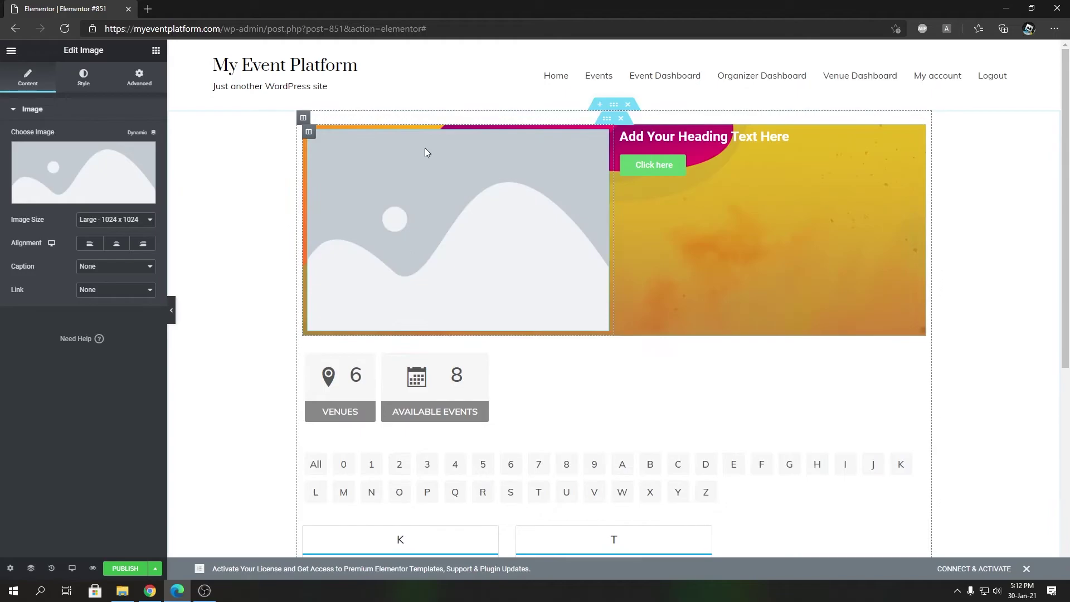
pyautogui.click(88, 173)
pyautogui.click(170, 196)
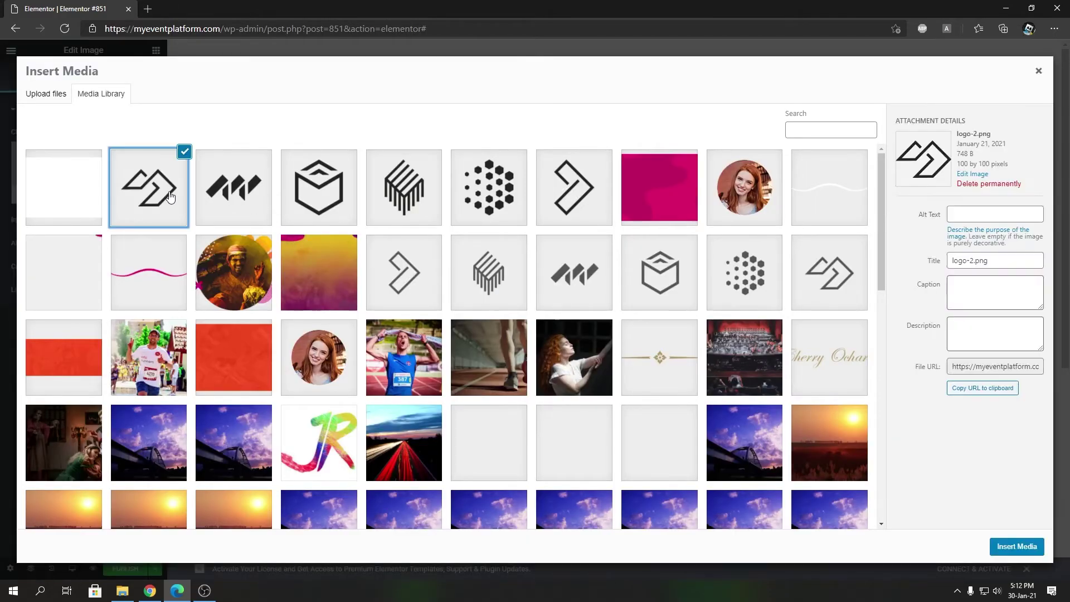
pyautogui.click(1016, 546)
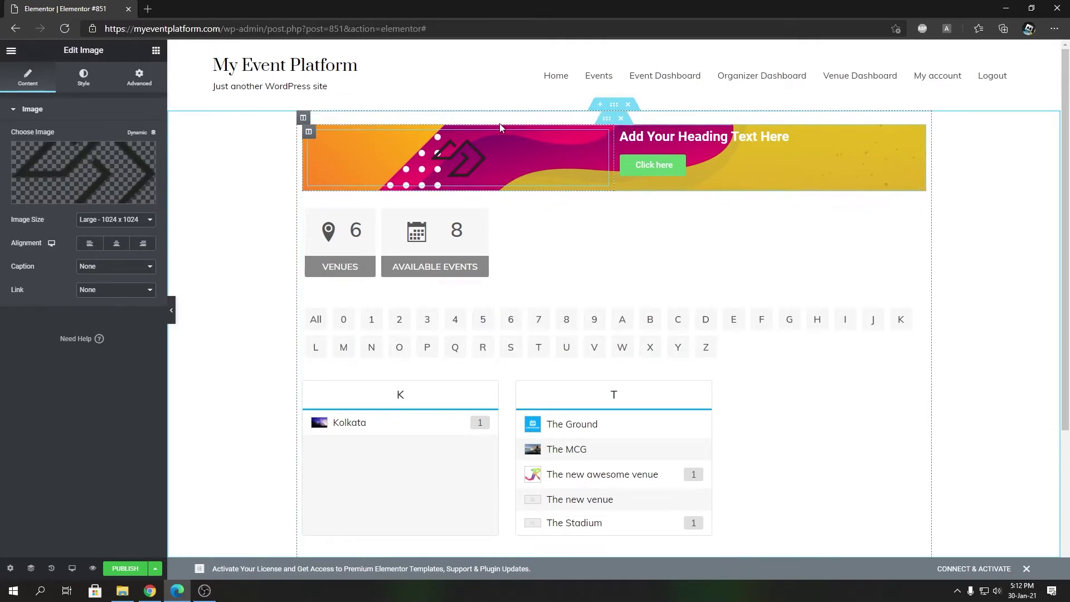
# Replace the banner's background with the red image.
pyautogui.click(605, 124)
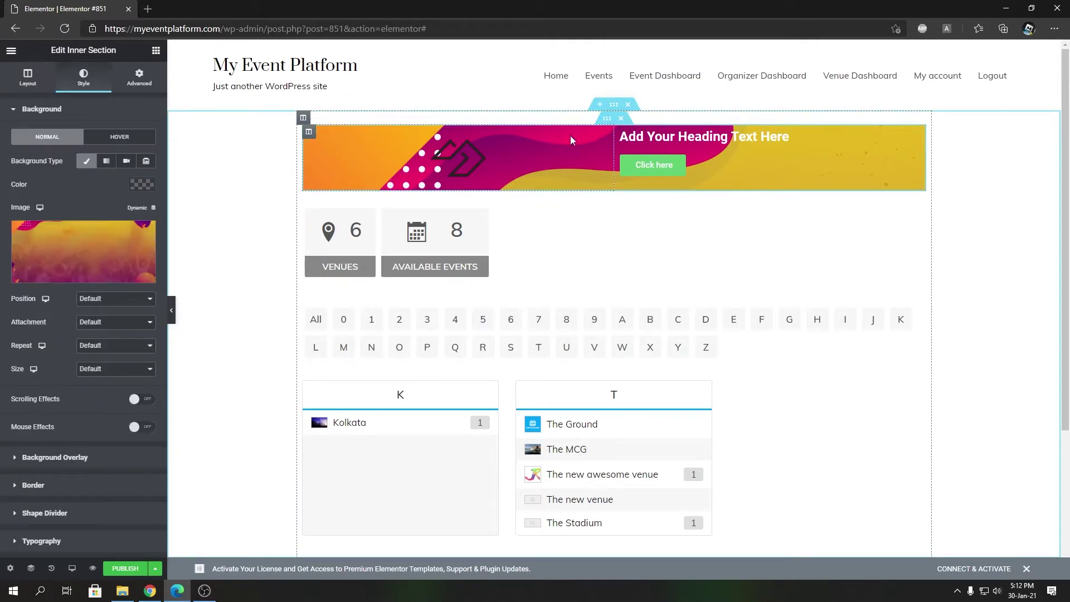
pyautogui.click(82, 249)
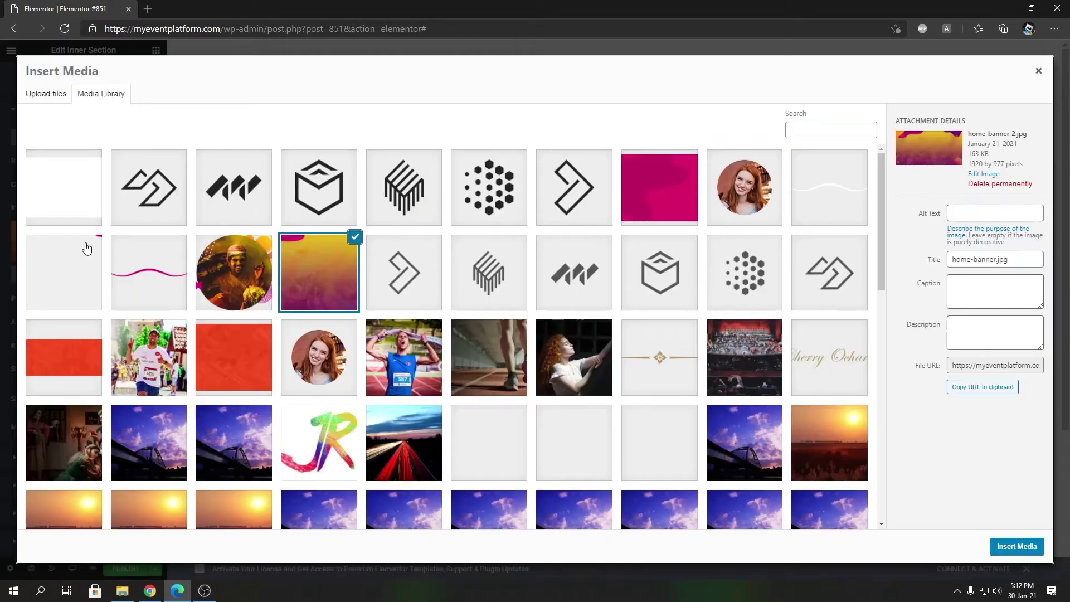
pyautogui.click(228, 357)
pyautogui.click(998, 546)
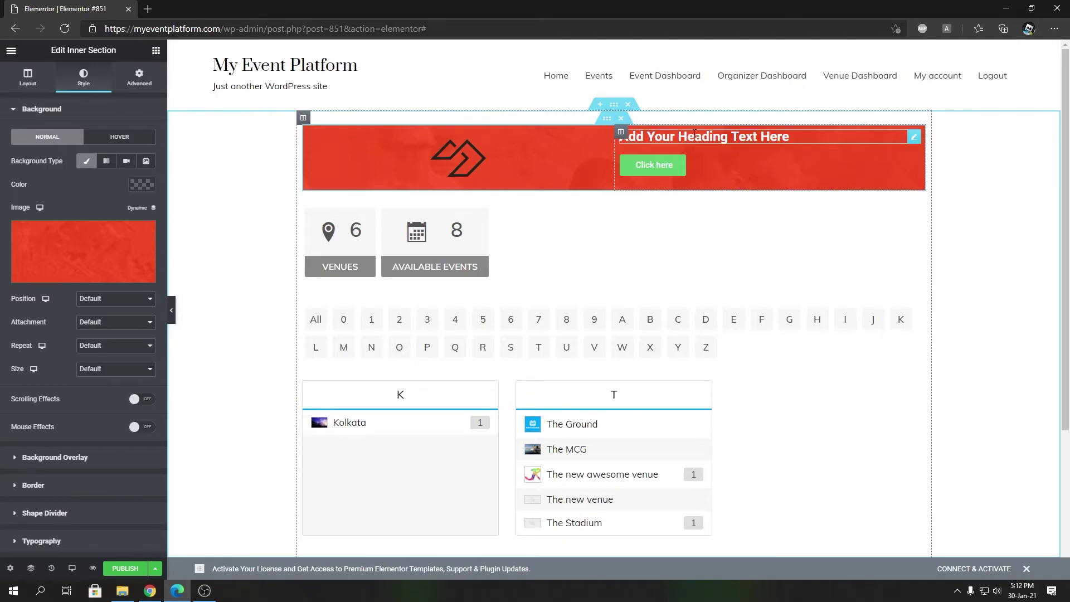
# Give the heading column linked 30 px padding and drag its divider left to widen it.
pyautogui.click(620, 134)
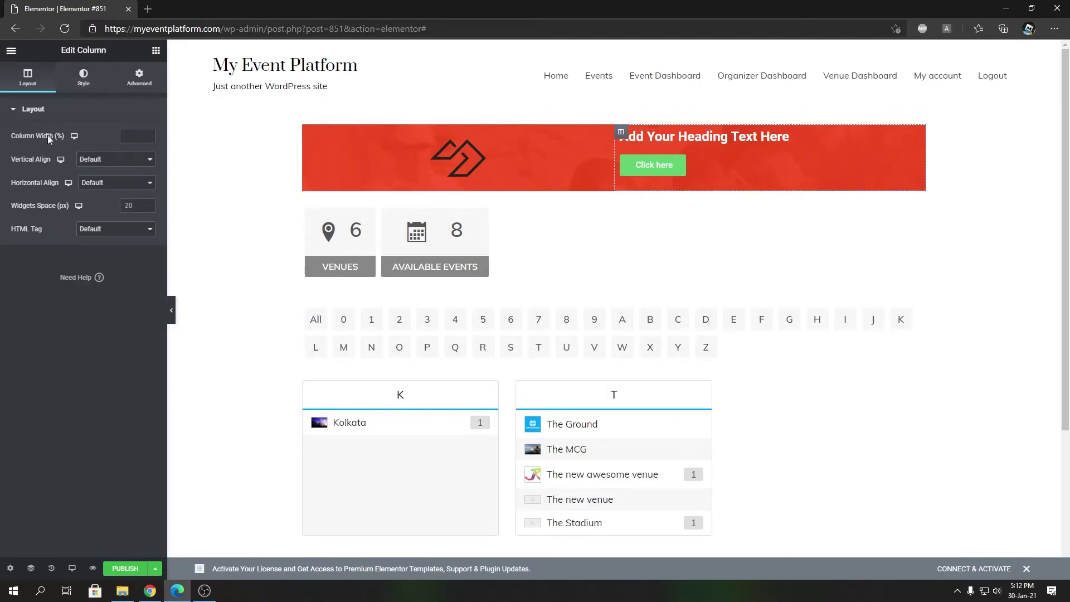
pyautogui.click(78, 84)
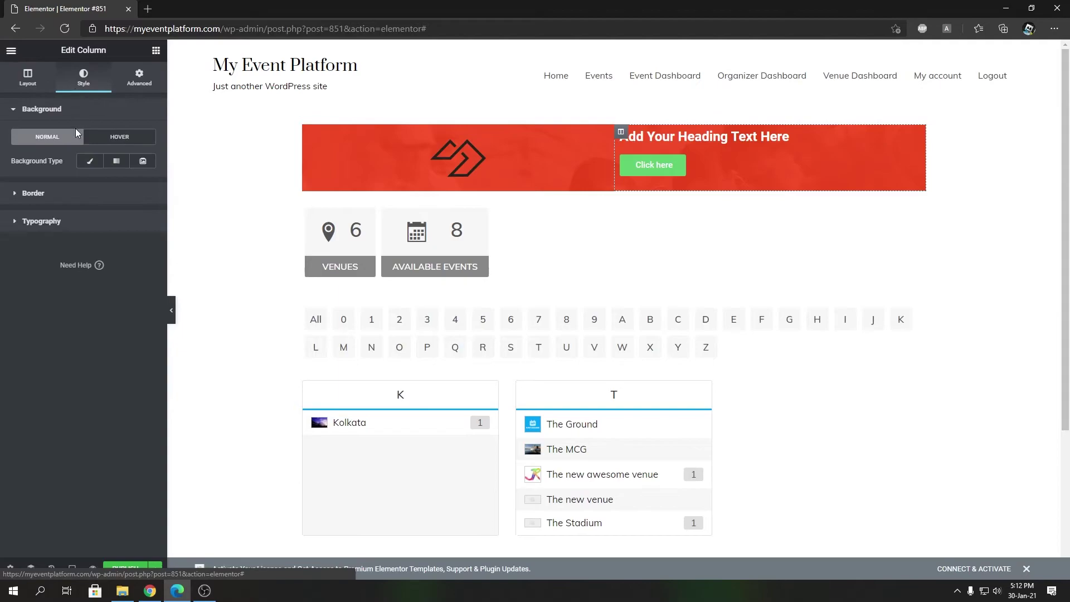
pyautogui.click(139, 89)
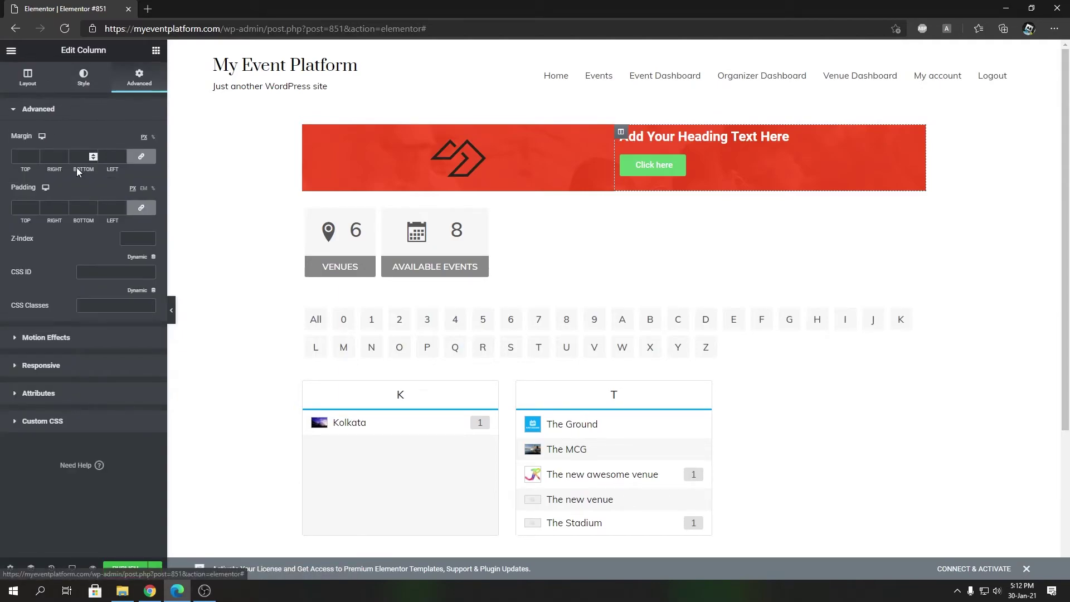
pyautogui.click(35, 209)
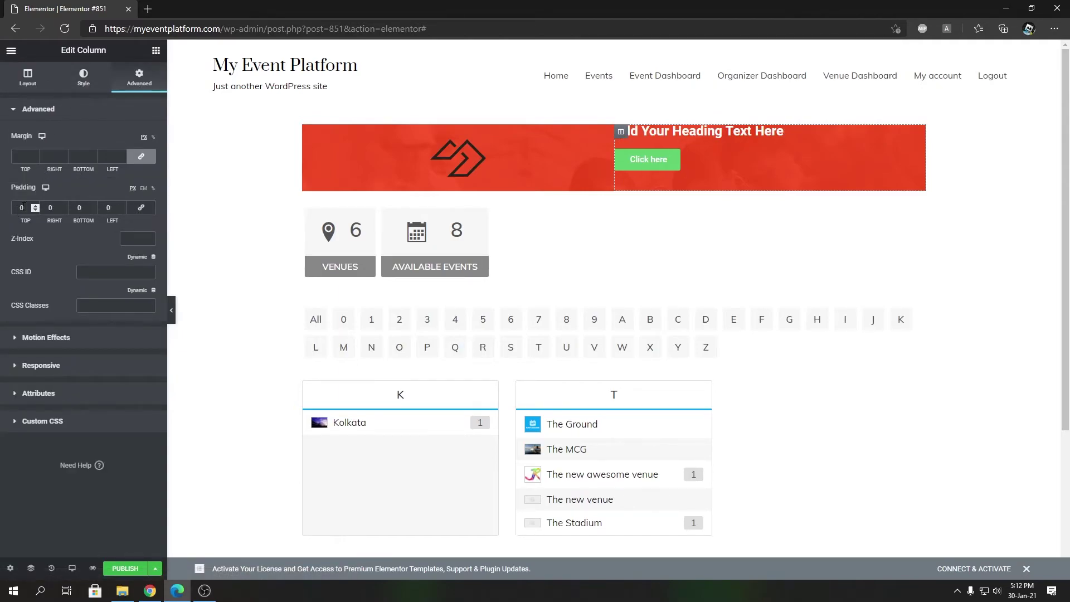
pyautogui.write('10')
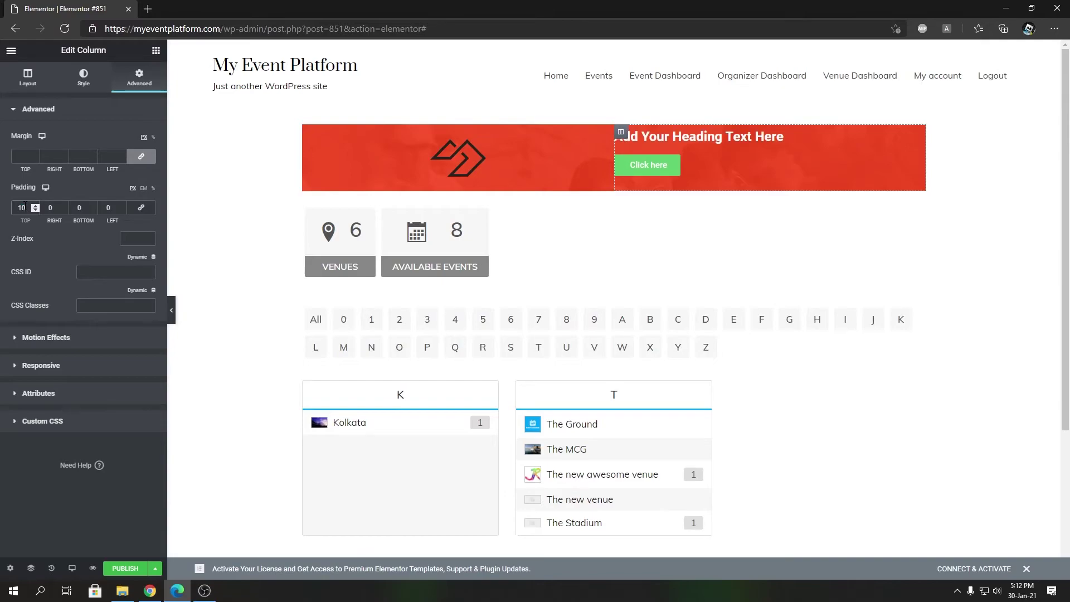
pyautogui.write('20')
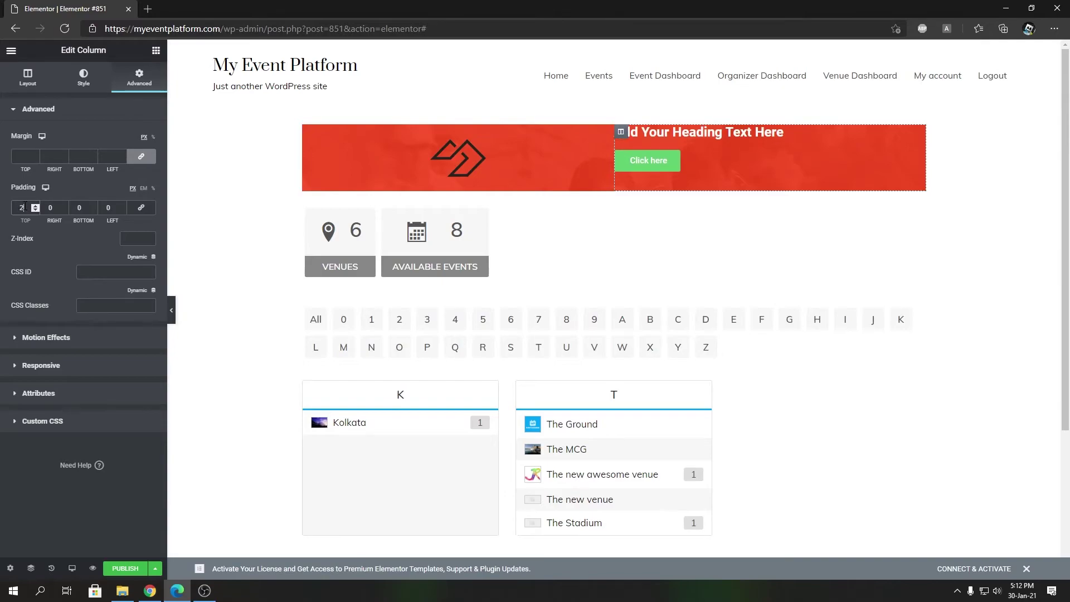
pyautogui.click(141, 207)
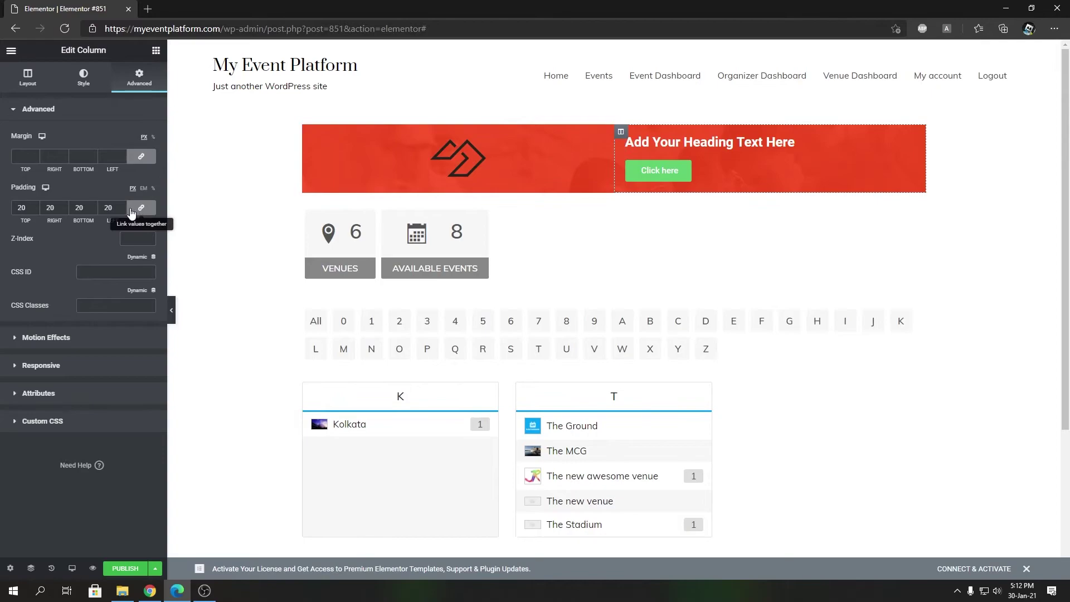
pyautogui.write('30')
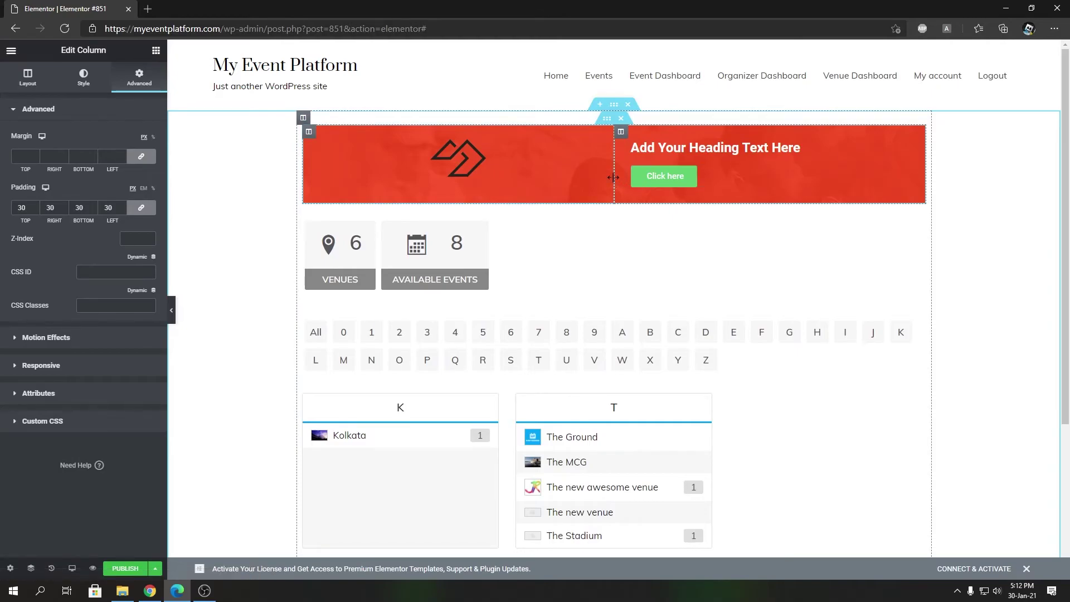
pyautogui.moveTo(613, 177); pyautogui.dragTo(467, 169)
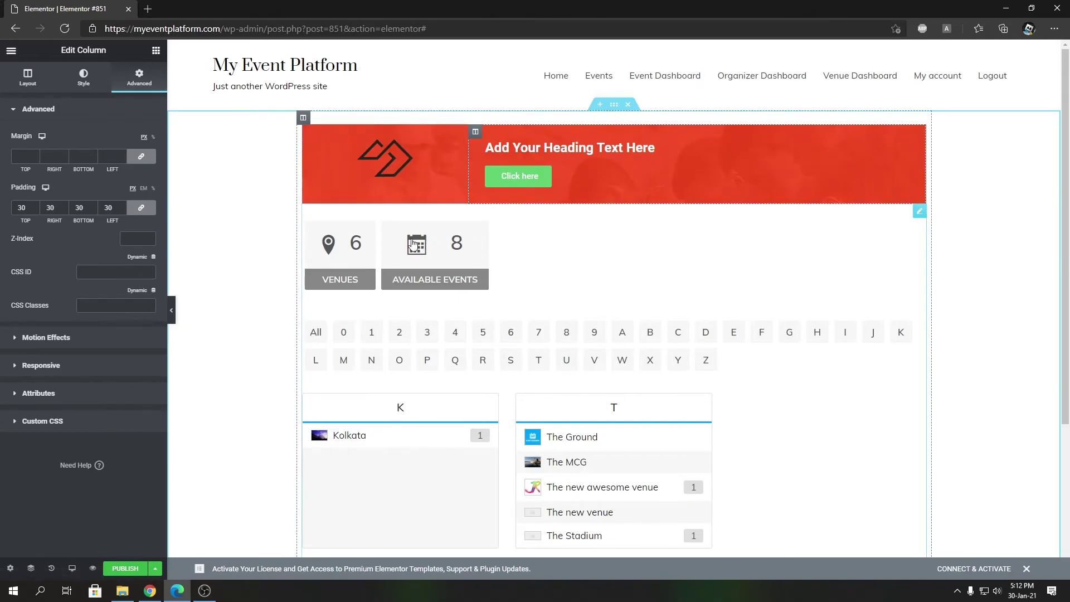
pyautogui.click(623, 329)
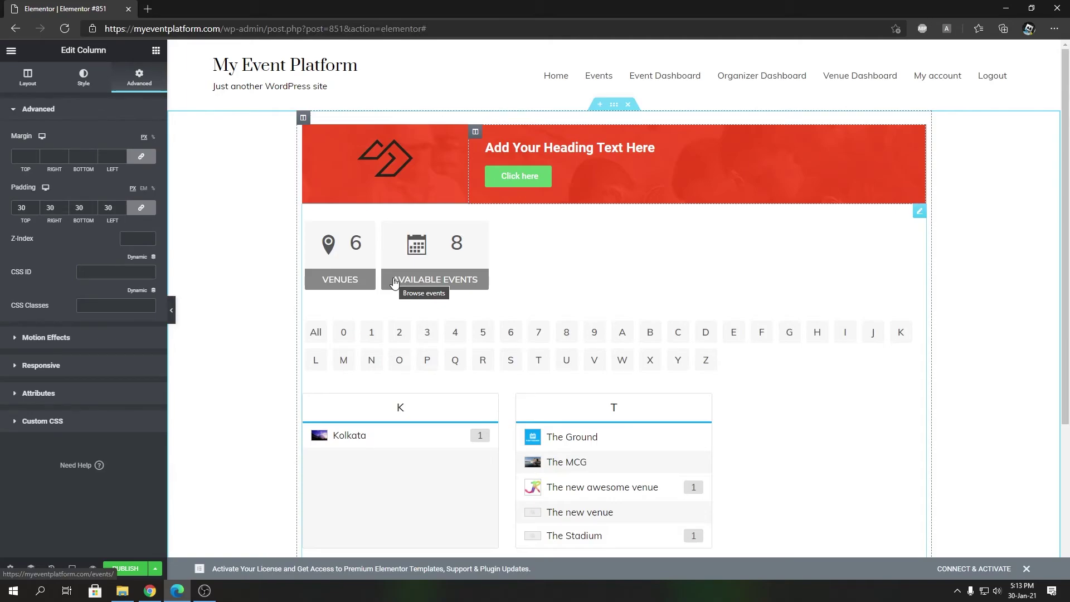
# Publish the page and open the live /elementor-851/ page in a new tab.
pyautogui.click(157, 50)
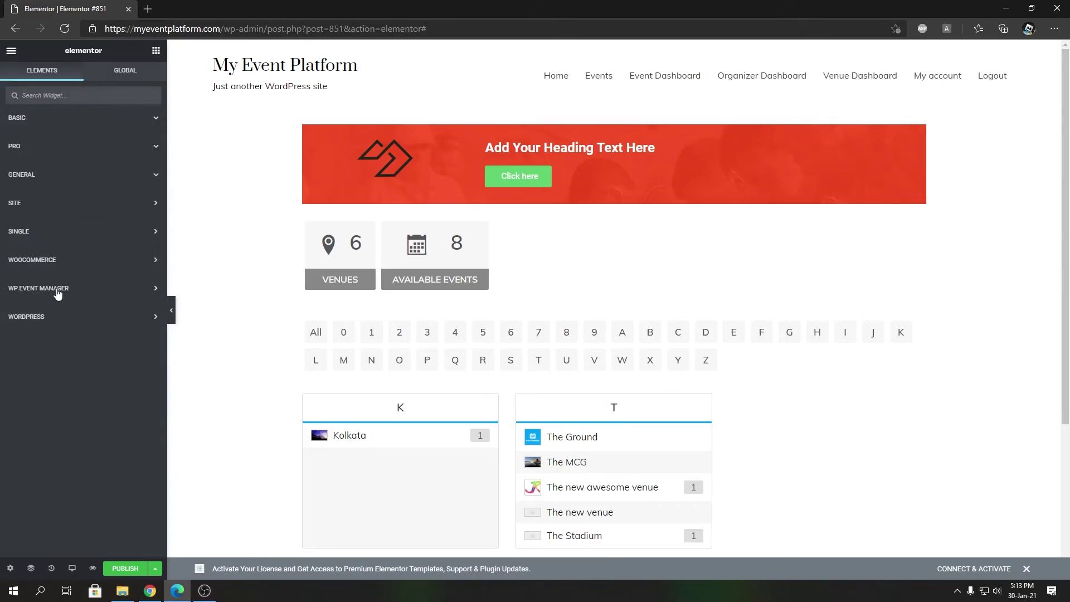
pyautogui.click(58, 290)
pyautogui.scroll(-5, 62, 440)
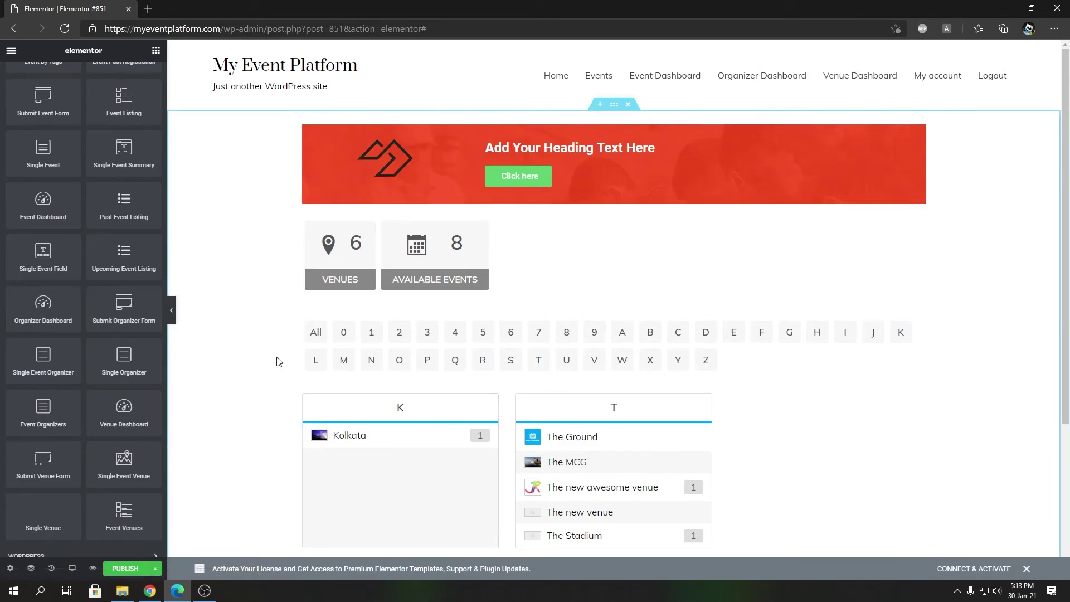
pyautogui.click(111, 572)
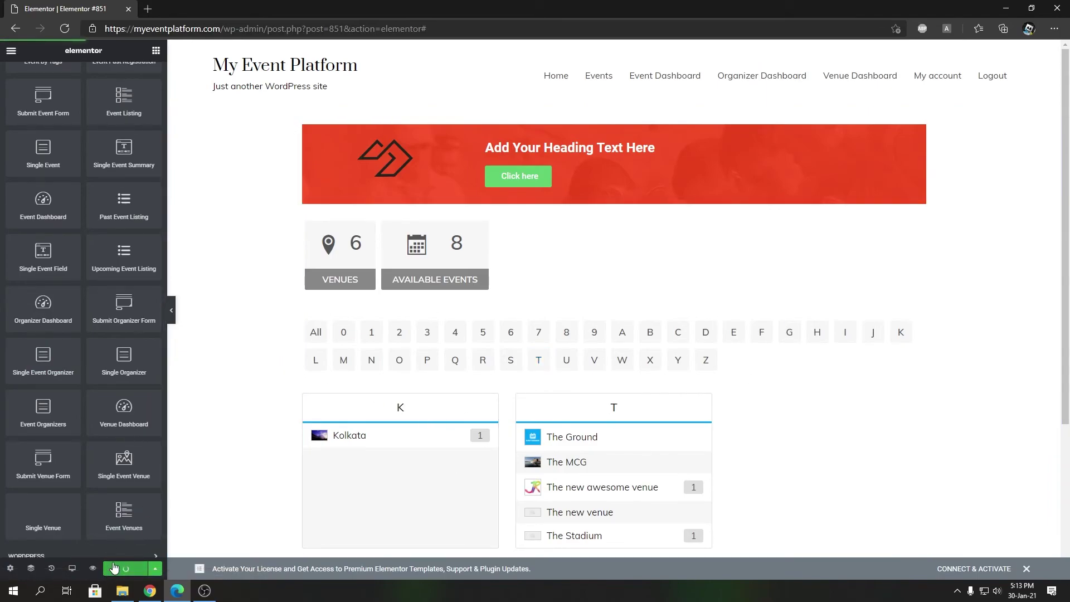
pyautogui.rightClick(132, 535)
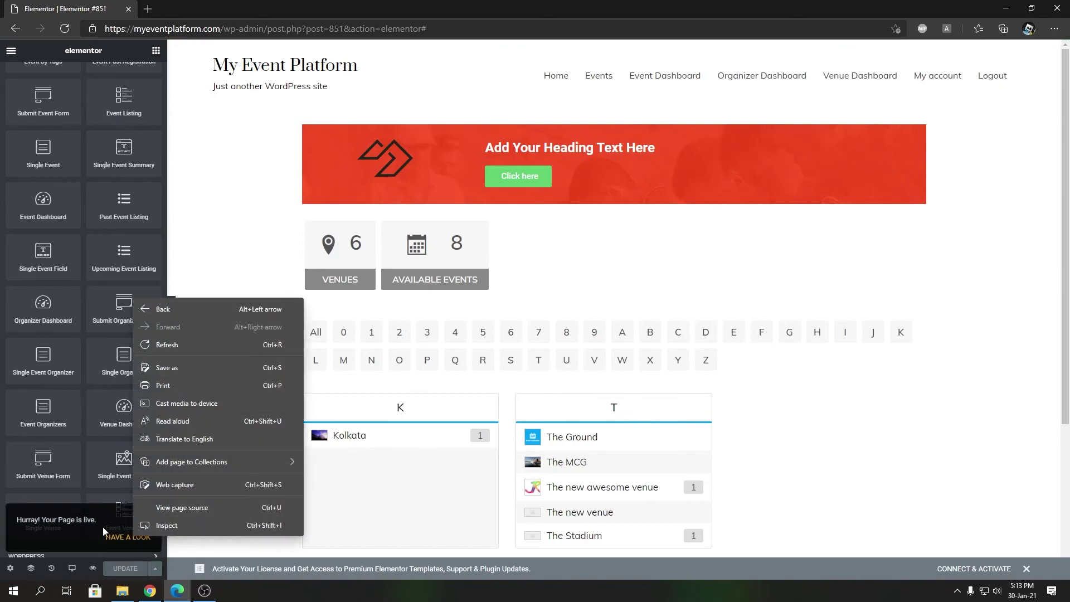
pyautogui.click(122, 538)
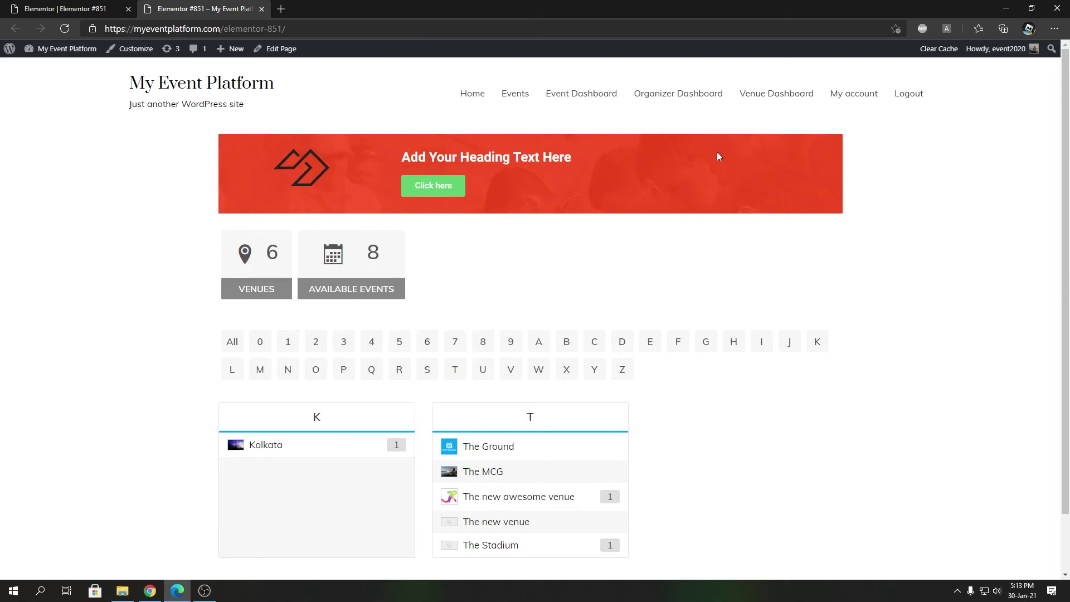
pyautogui.scroll(-2, 456, 245)
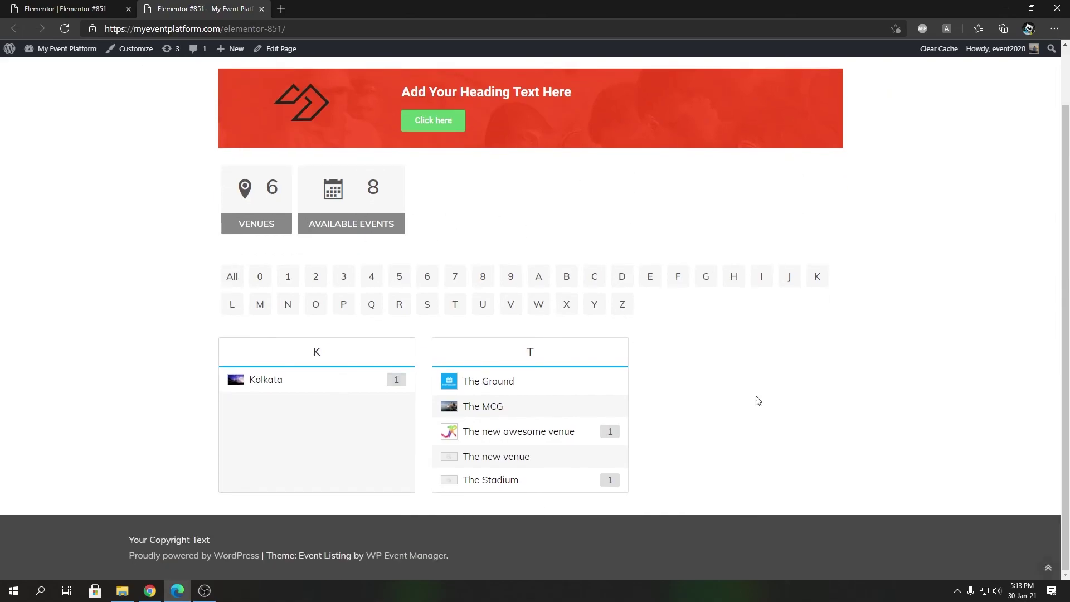
pyautogui.scroll(2, 511, 401)
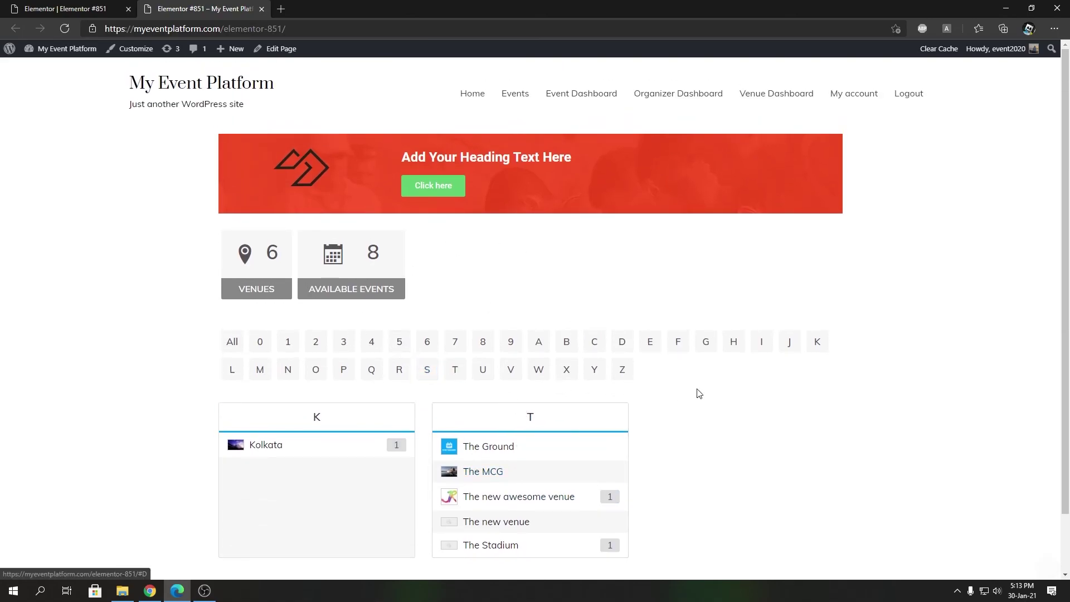